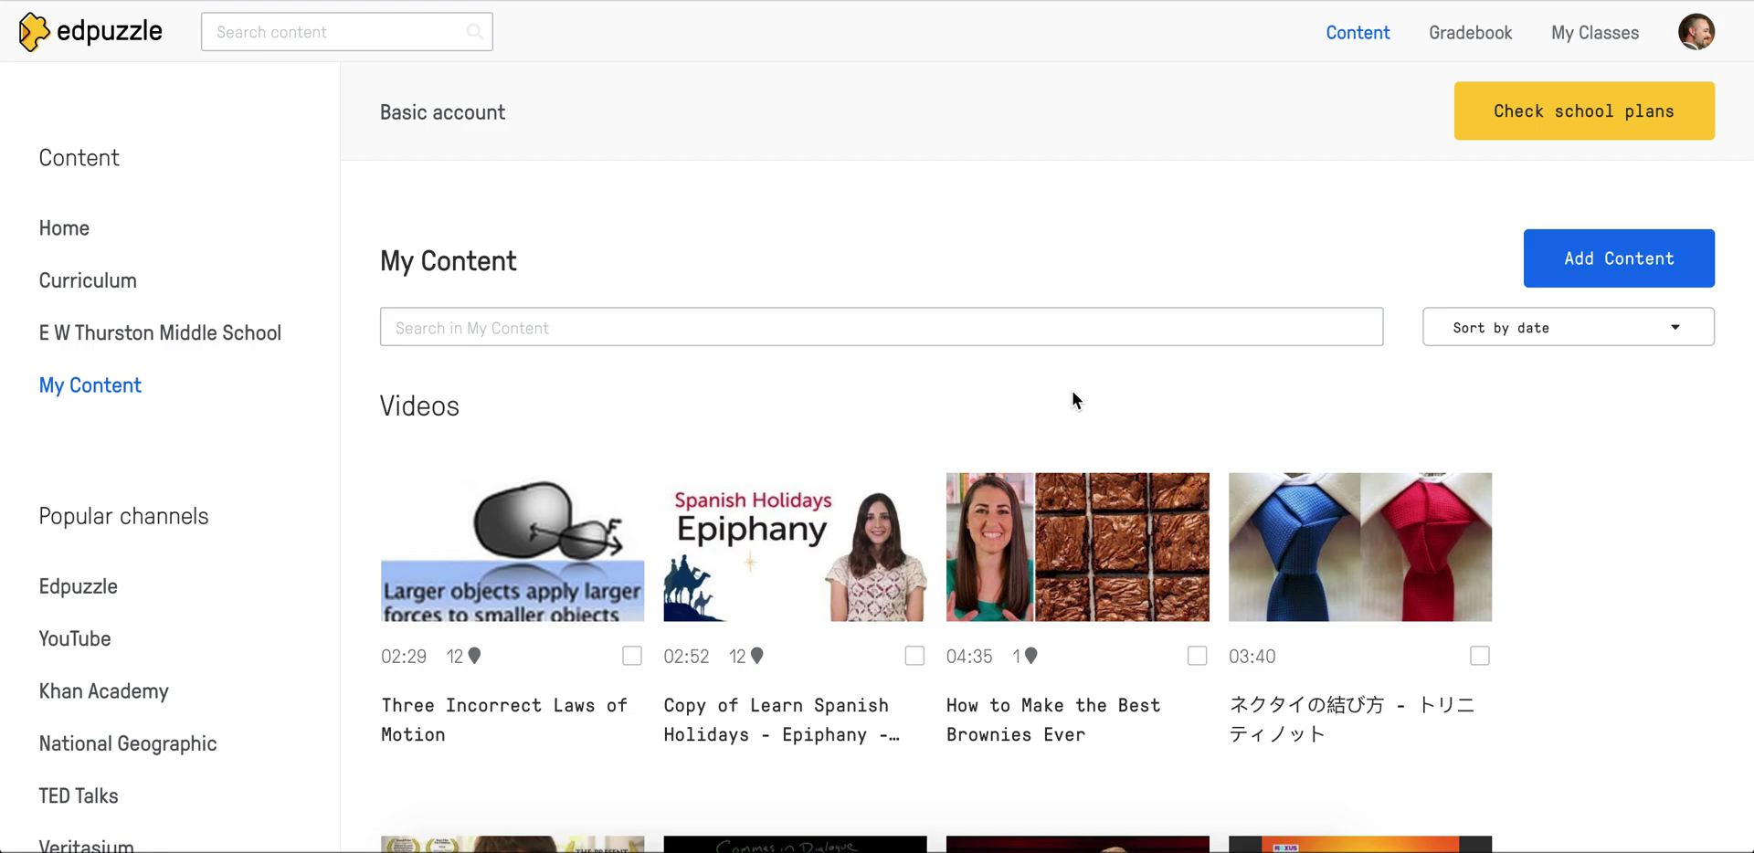
Open the tie-knot video ネクタイの結び方 - トリニティノット from My Content
scroll(1477, 447, "down", 1)
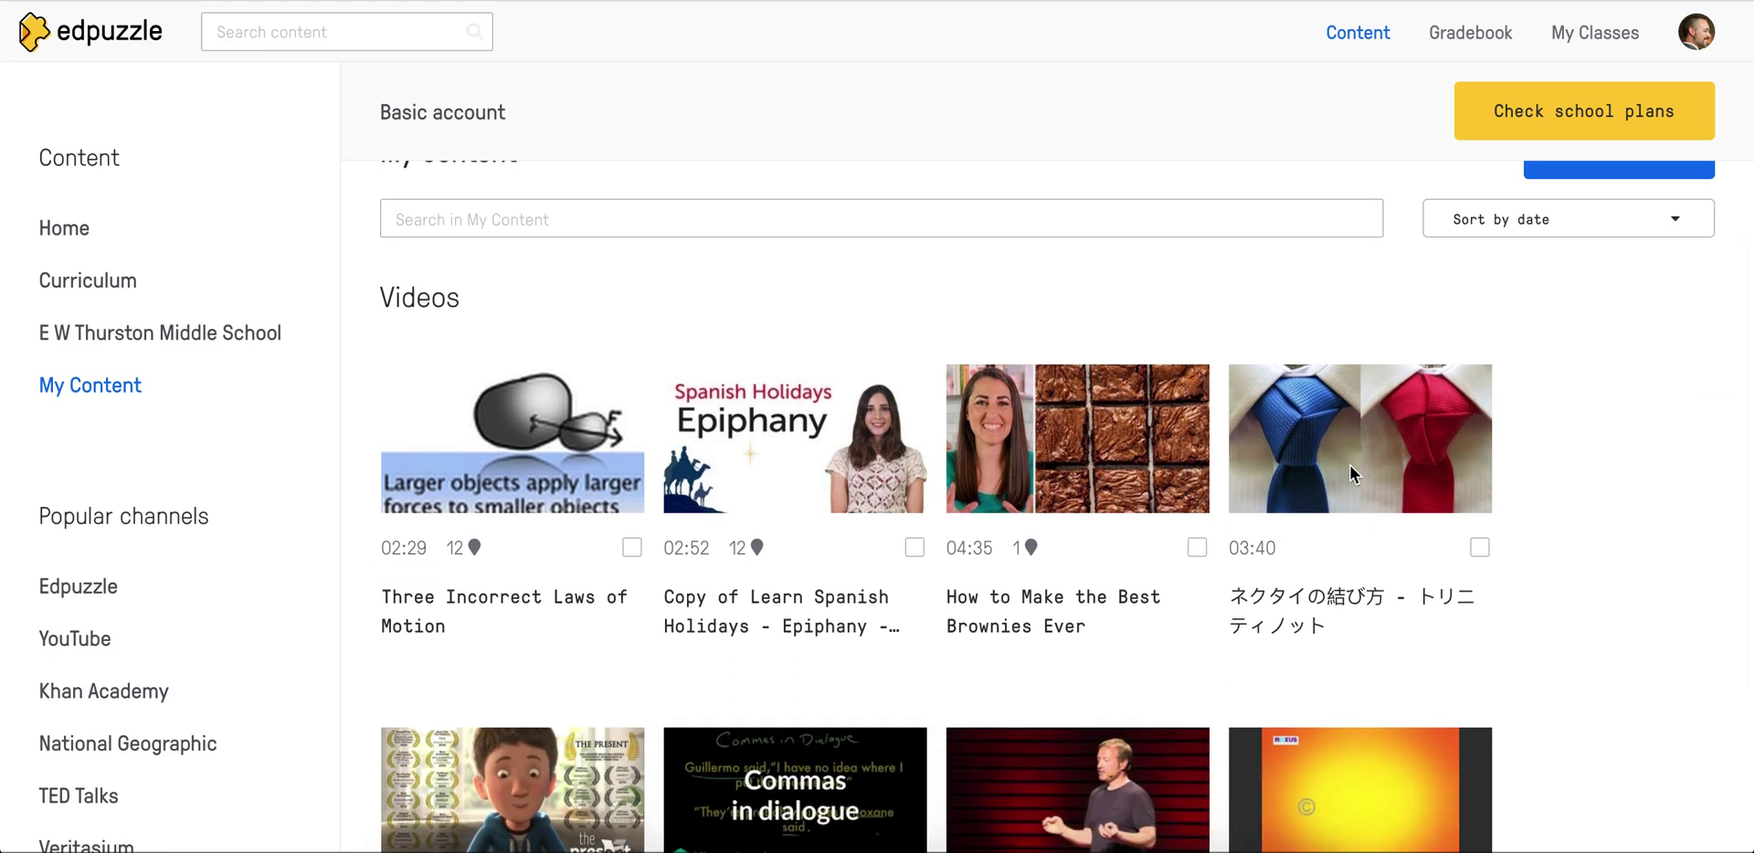
mouse_move(1296, 437)
left_click(1297, 439)
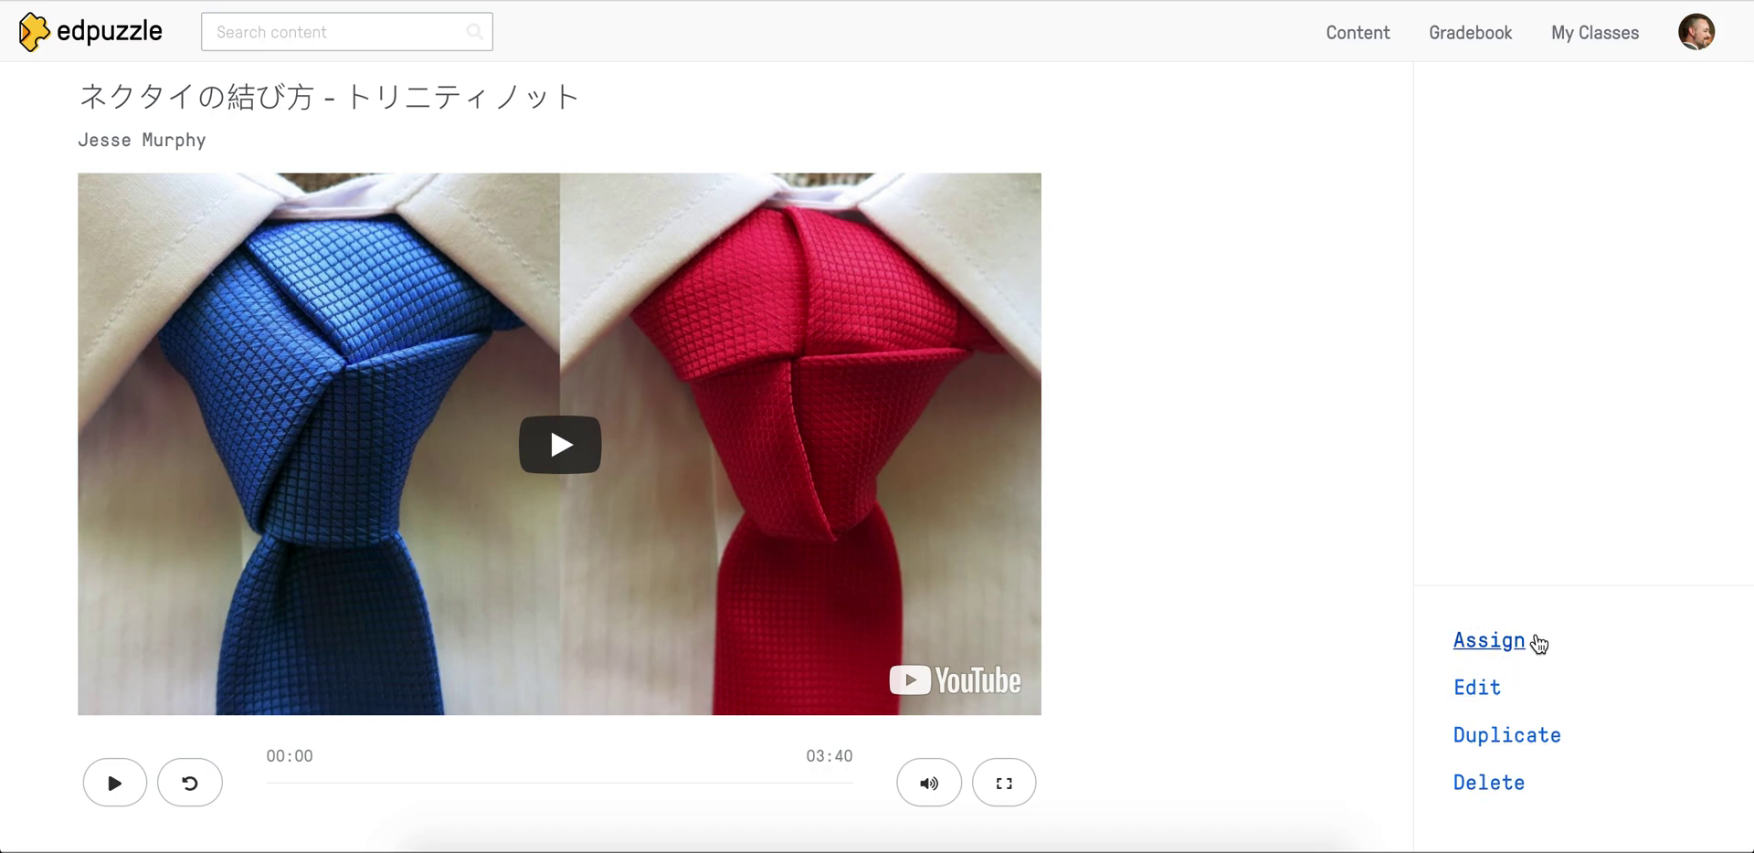
Open the tie video in the editor and reset its cuts to the full 04:39
left_click(1482, 691)
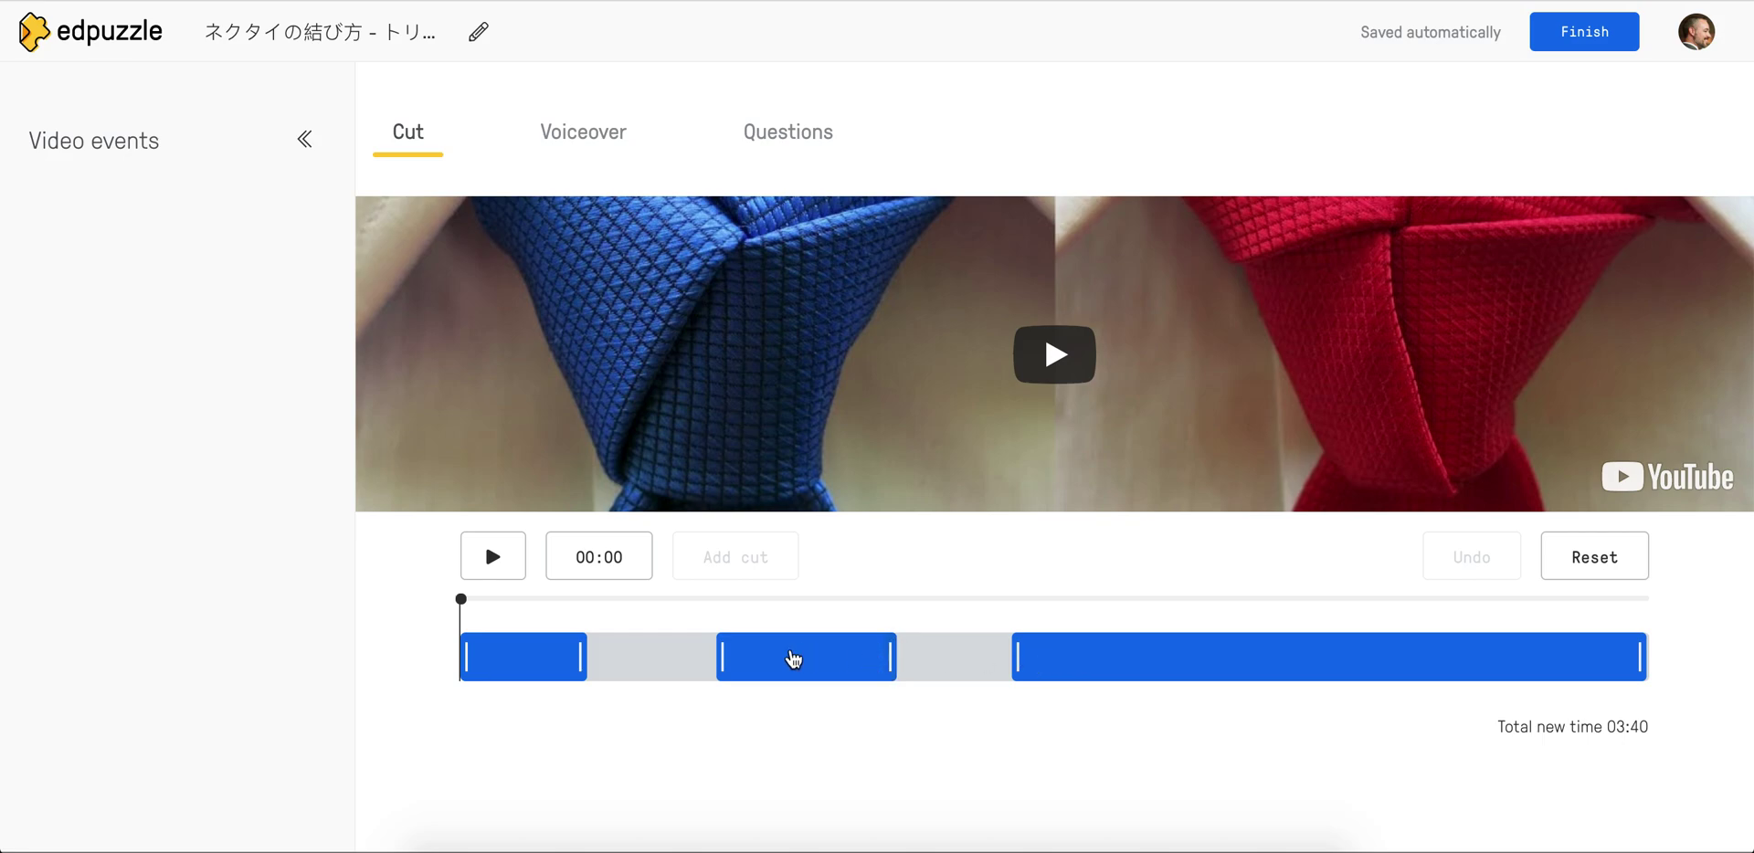
left_click(1572, 558)
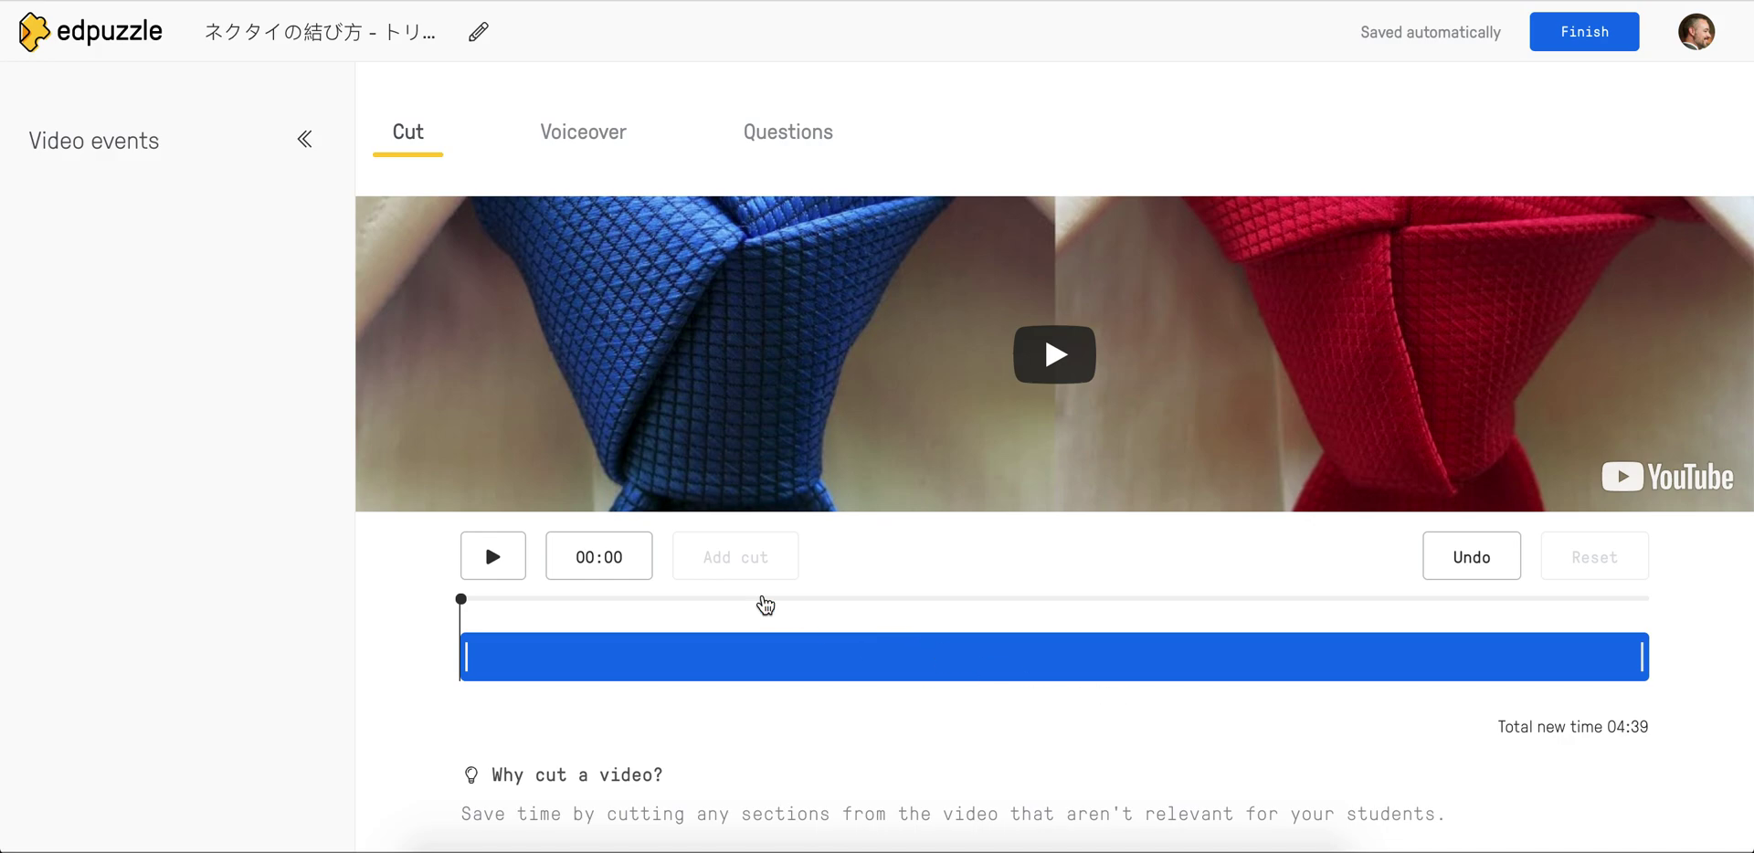
Preview the tie video with sound muted, pausing at 00:48
left_click(649, 657)
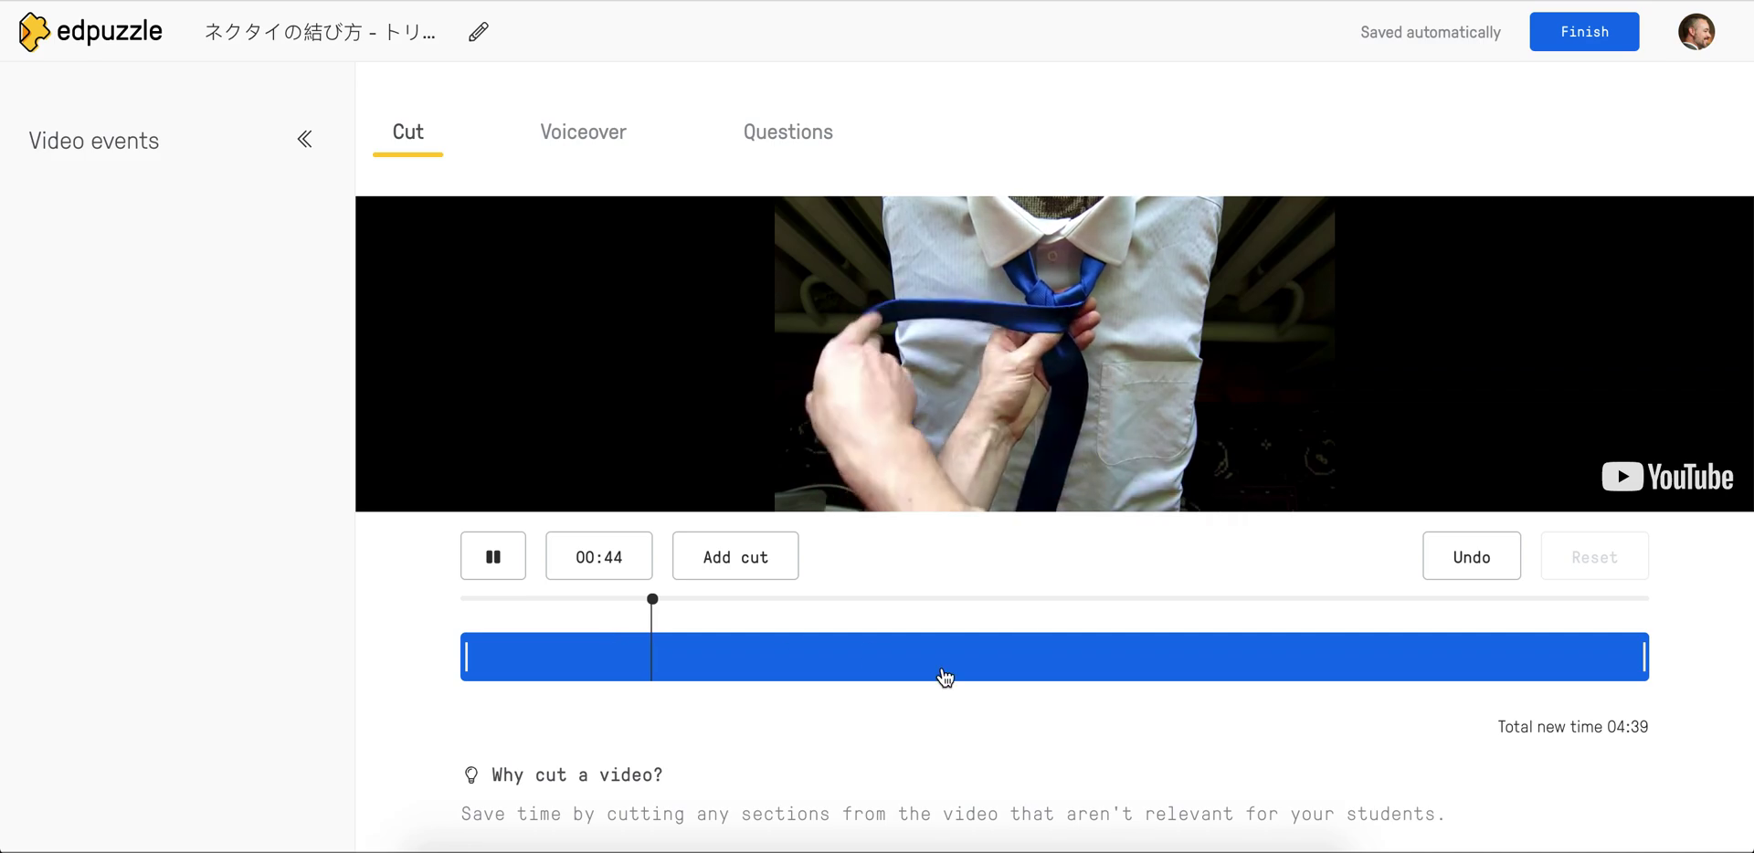
key("XF86AudioMute")
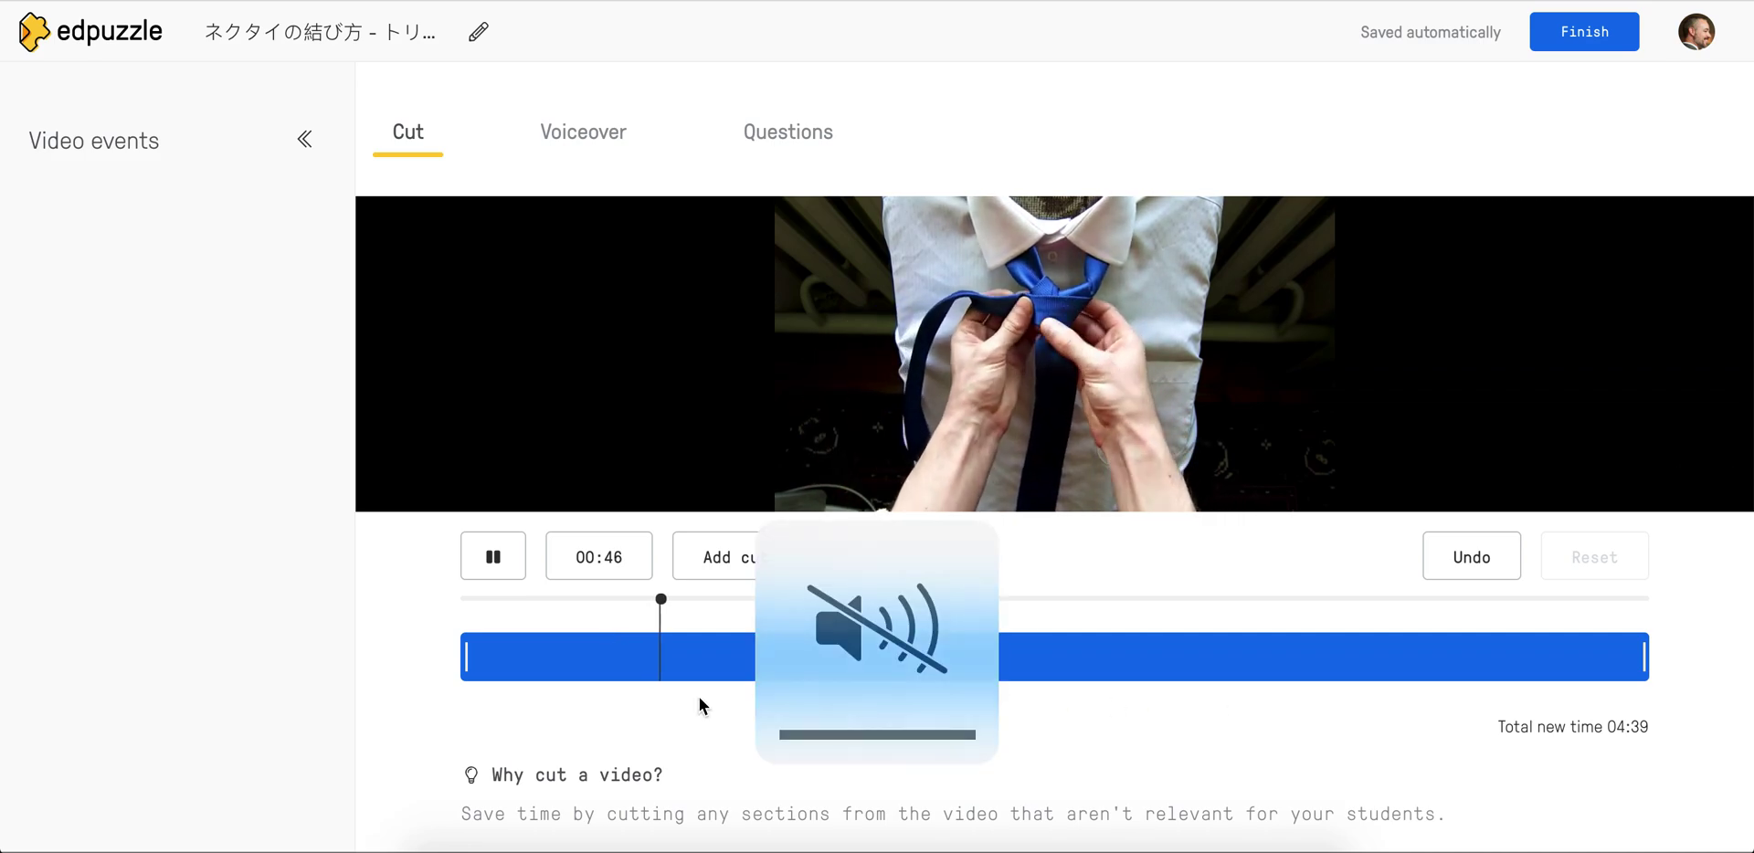
left_click(494, 559)
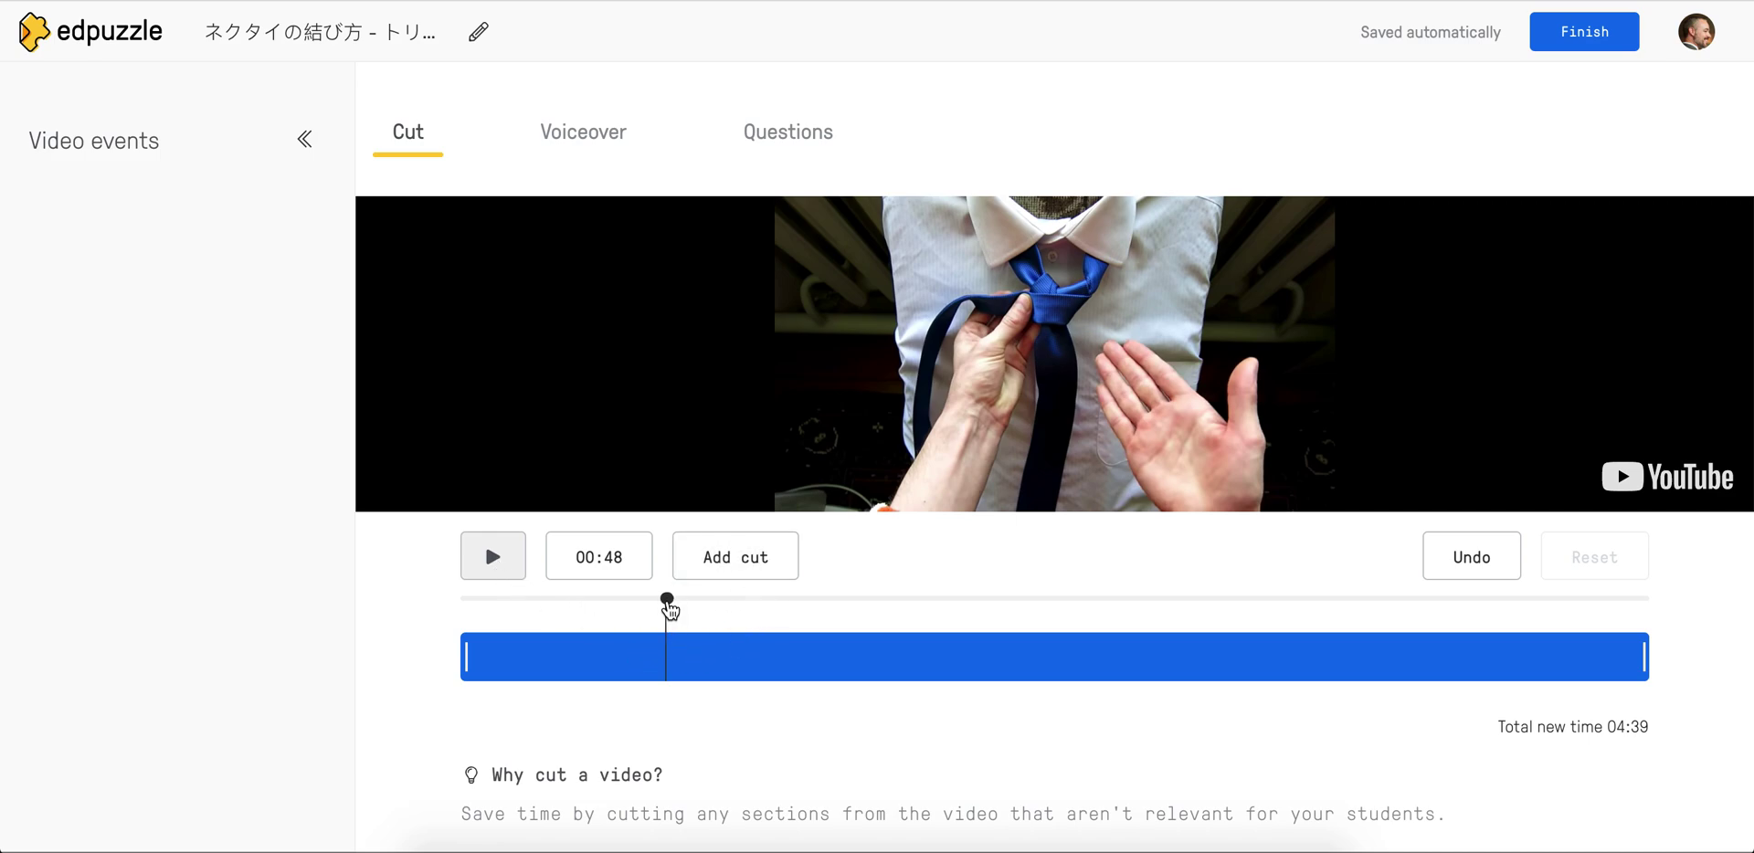
Move playback back to 00:23 and start a cut there
left_click_drag(667, 605, 931, 611)
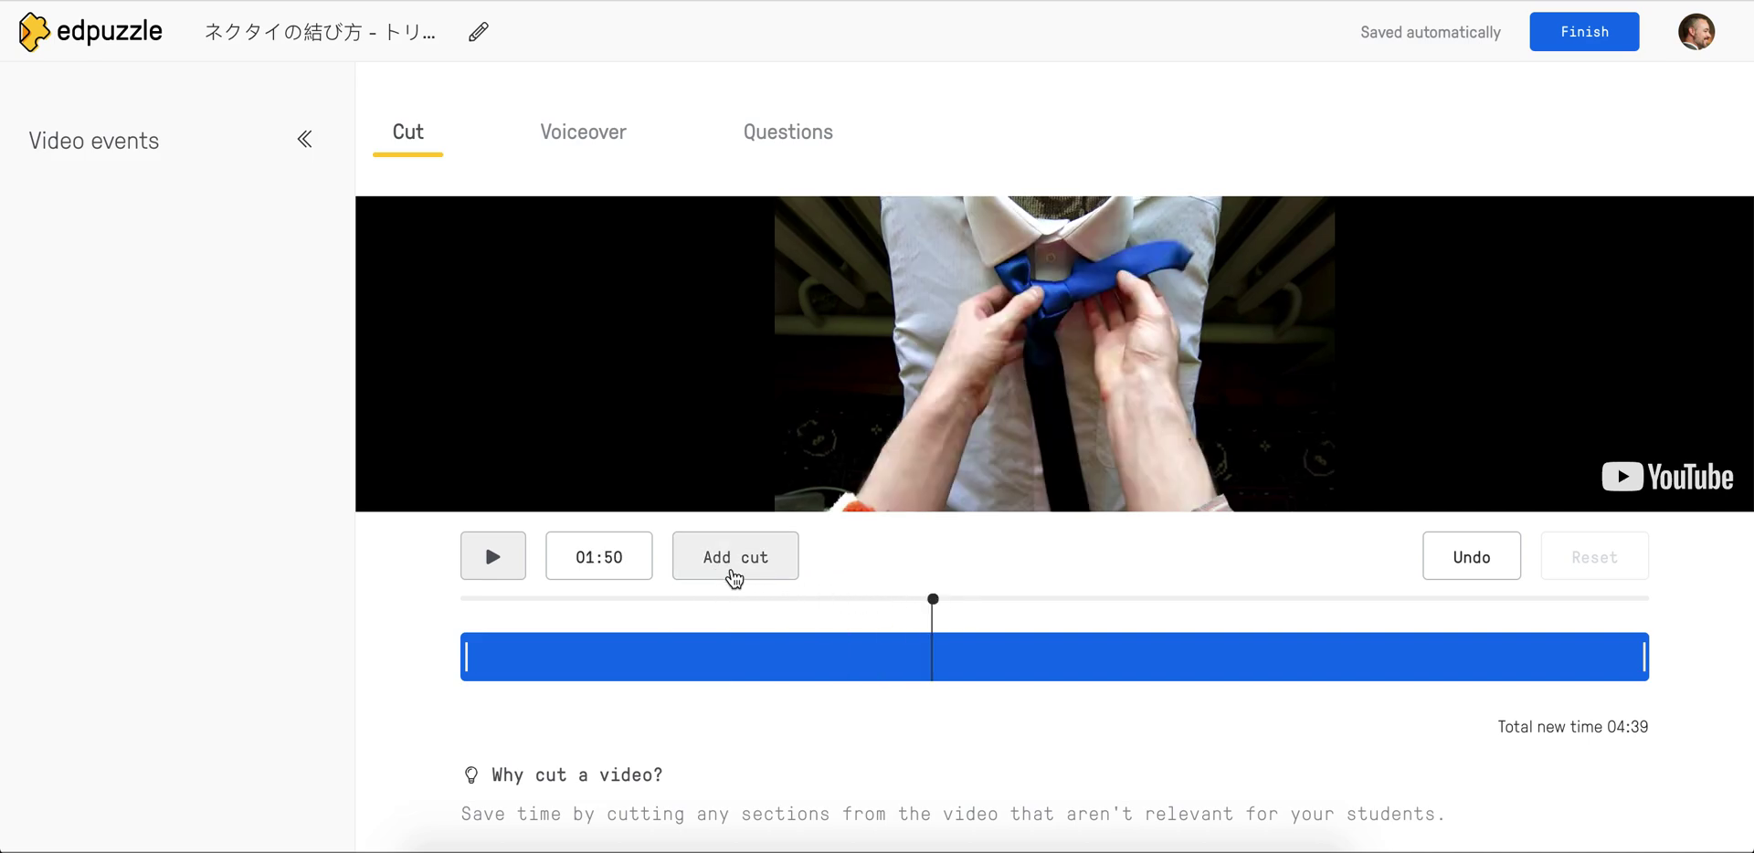
left_click(928, 603)
left_click_drag(928, 603, 563, 605)
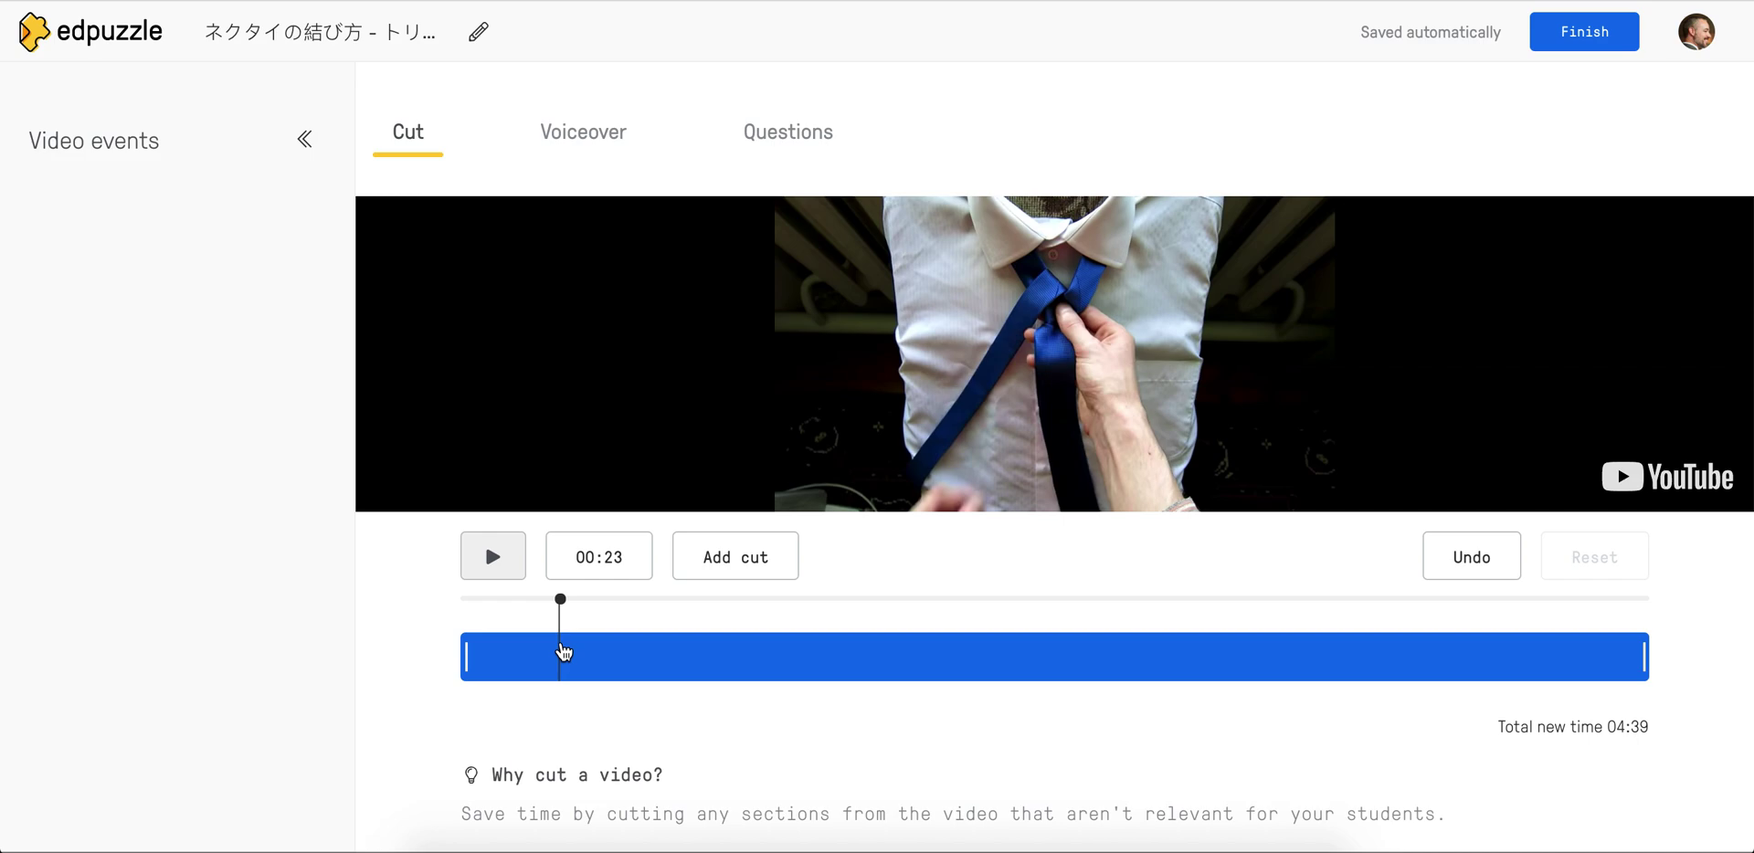
left_click(723, 561)
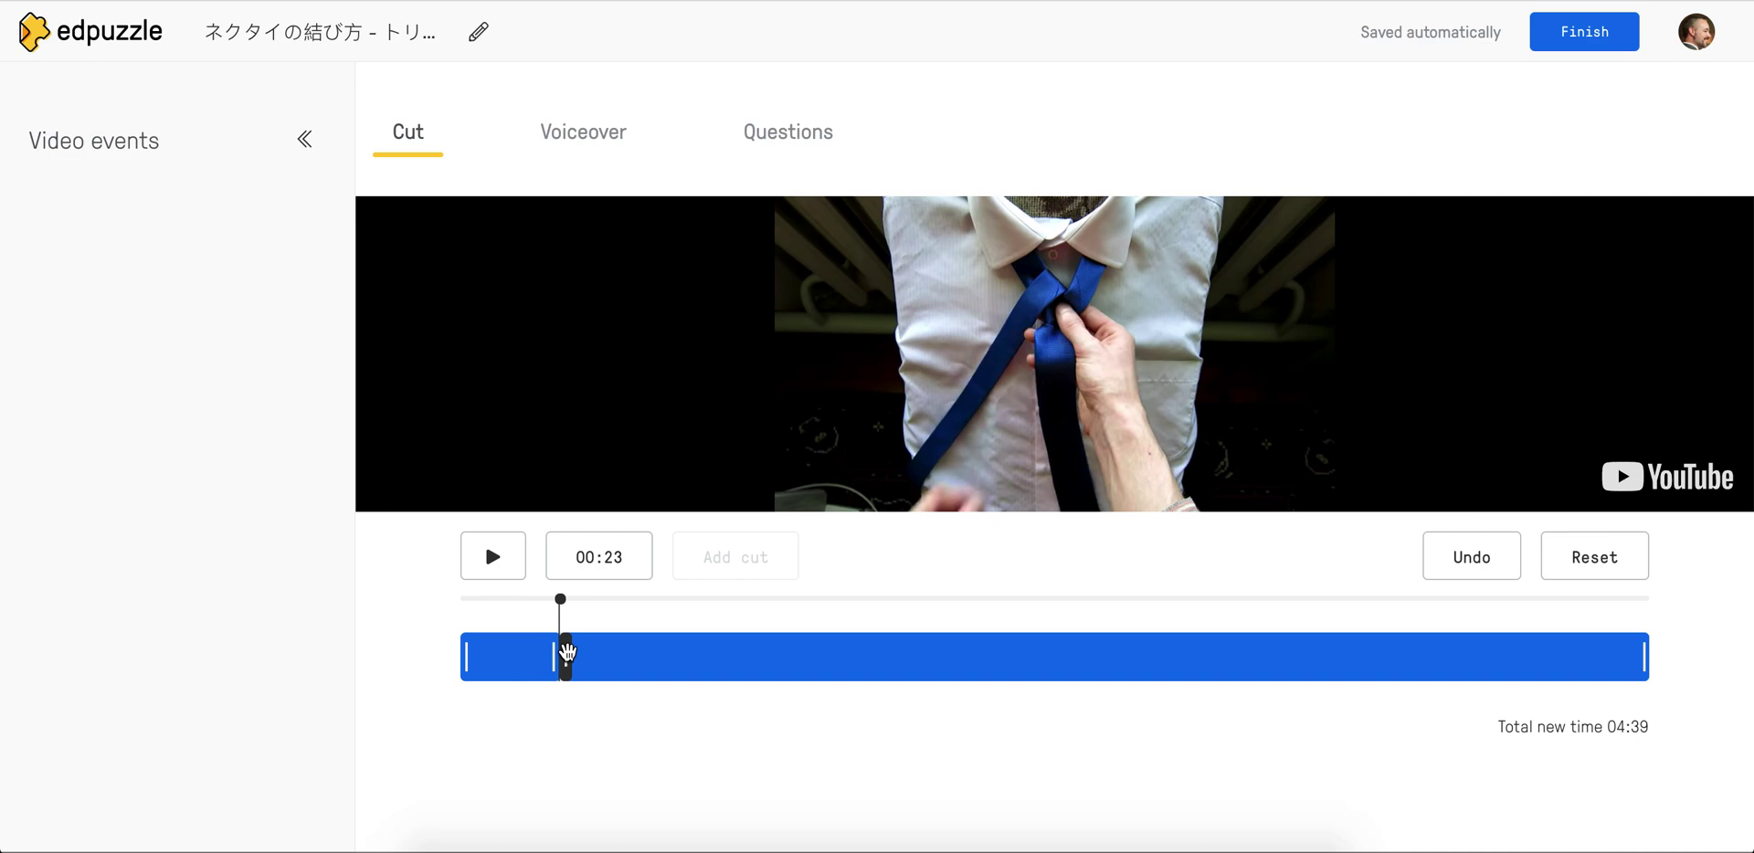
Extend the cut from 00:23 to about 00:52, bringing the total to 04:09
left_click_drag(566, 650, 686, 634)
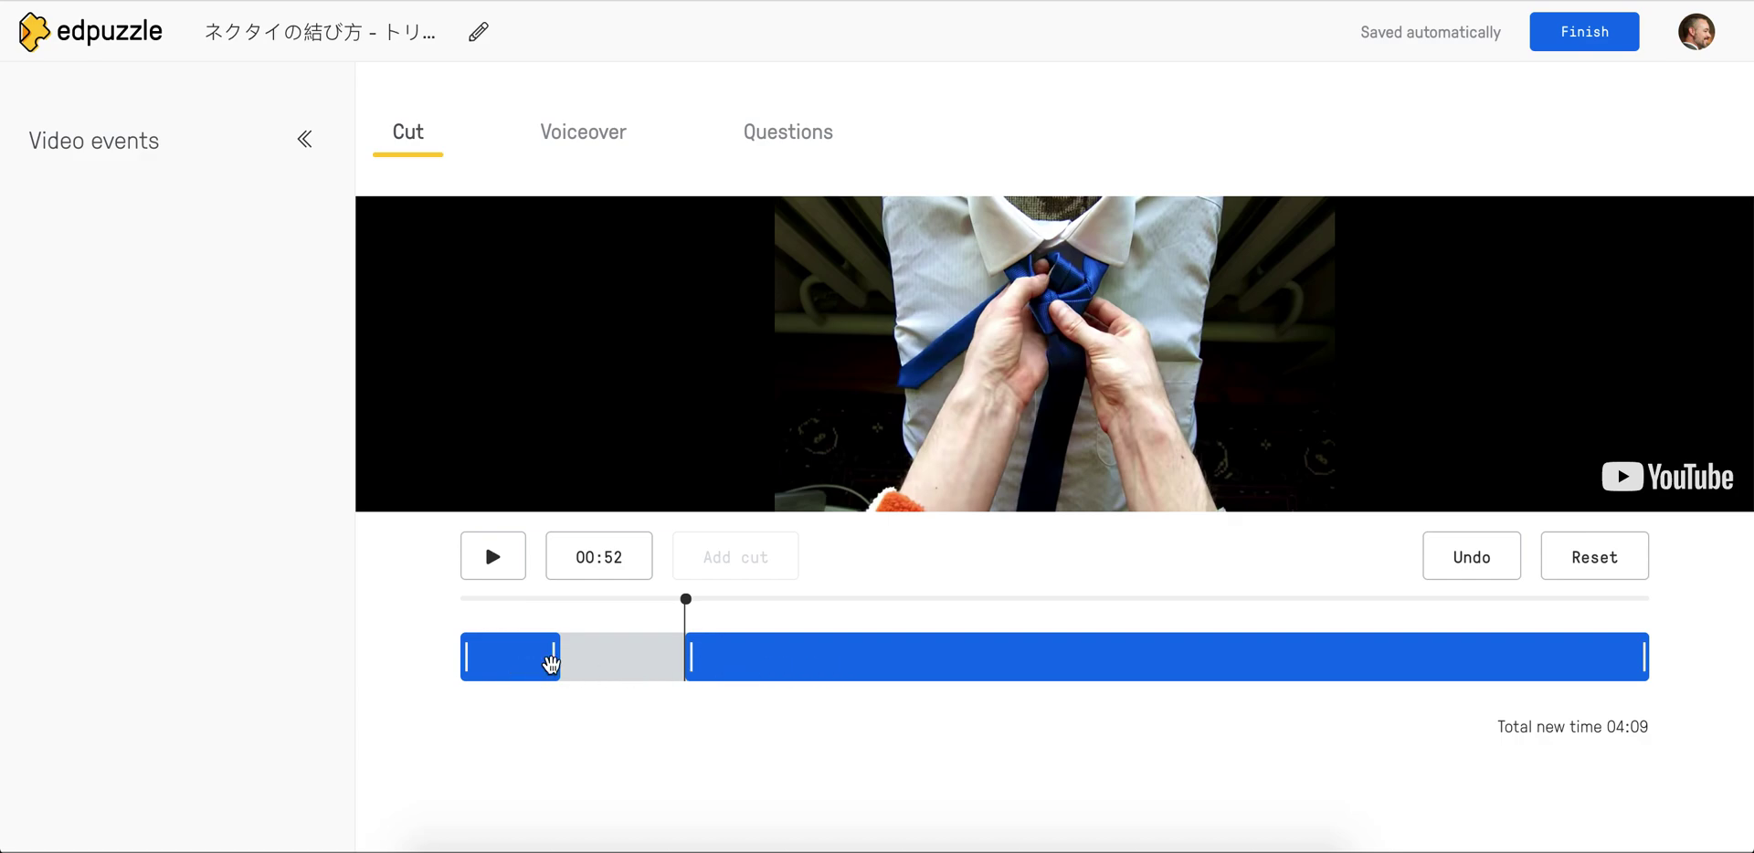
Add a new cut point at 01:32 and resume playback from there
left_click(912, 656)
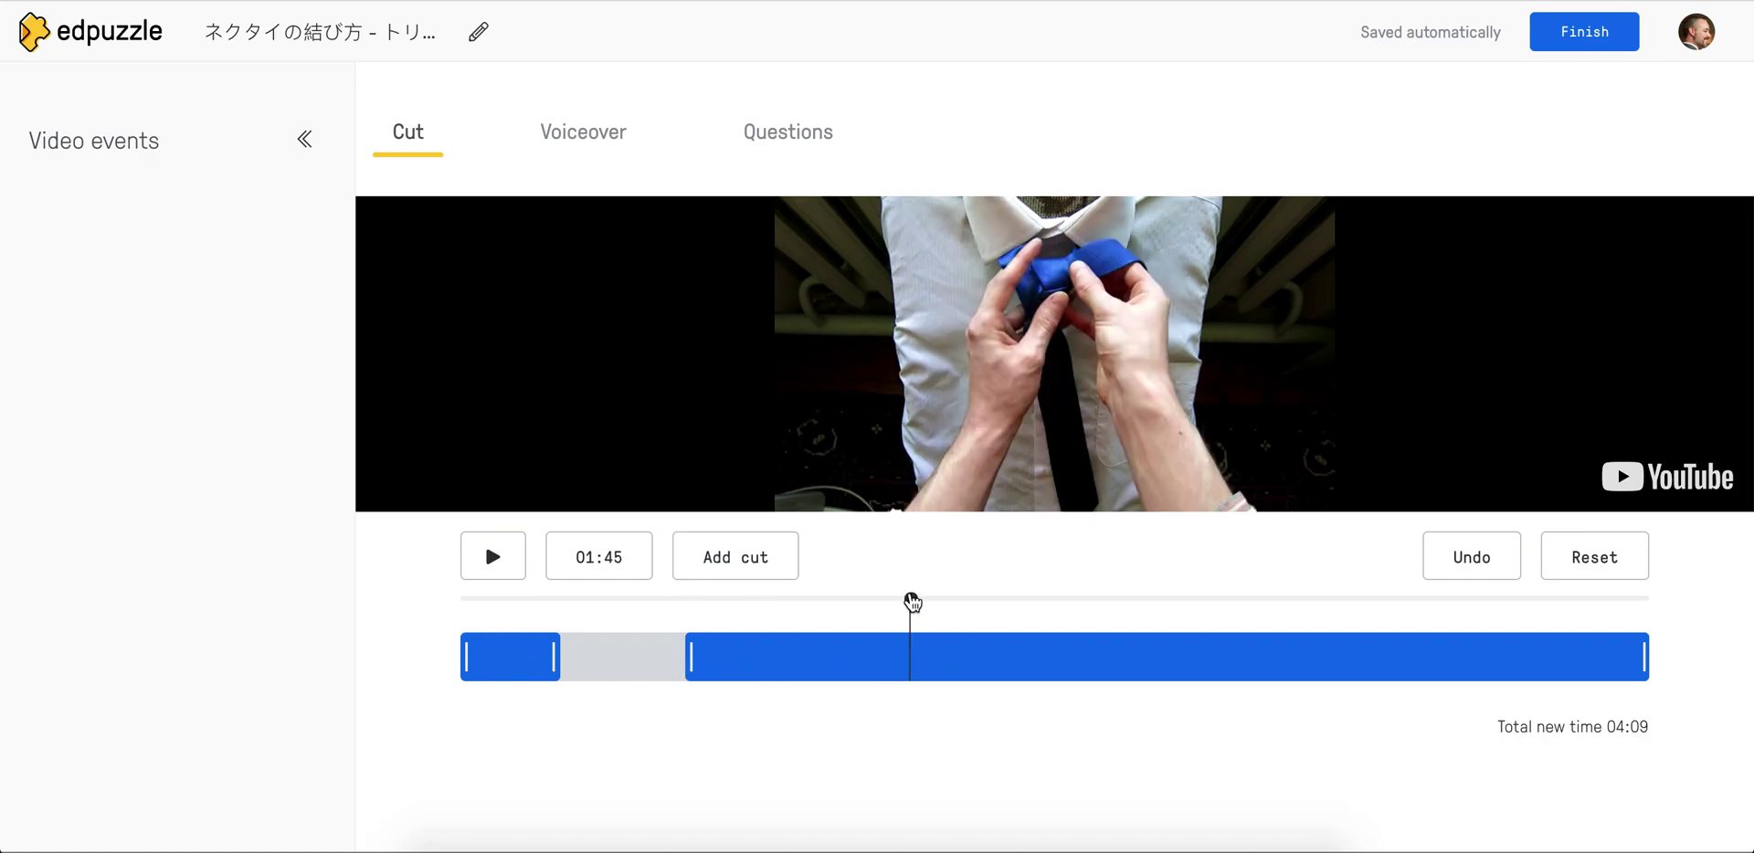
left_click_drag(912, 599, 855, 601)
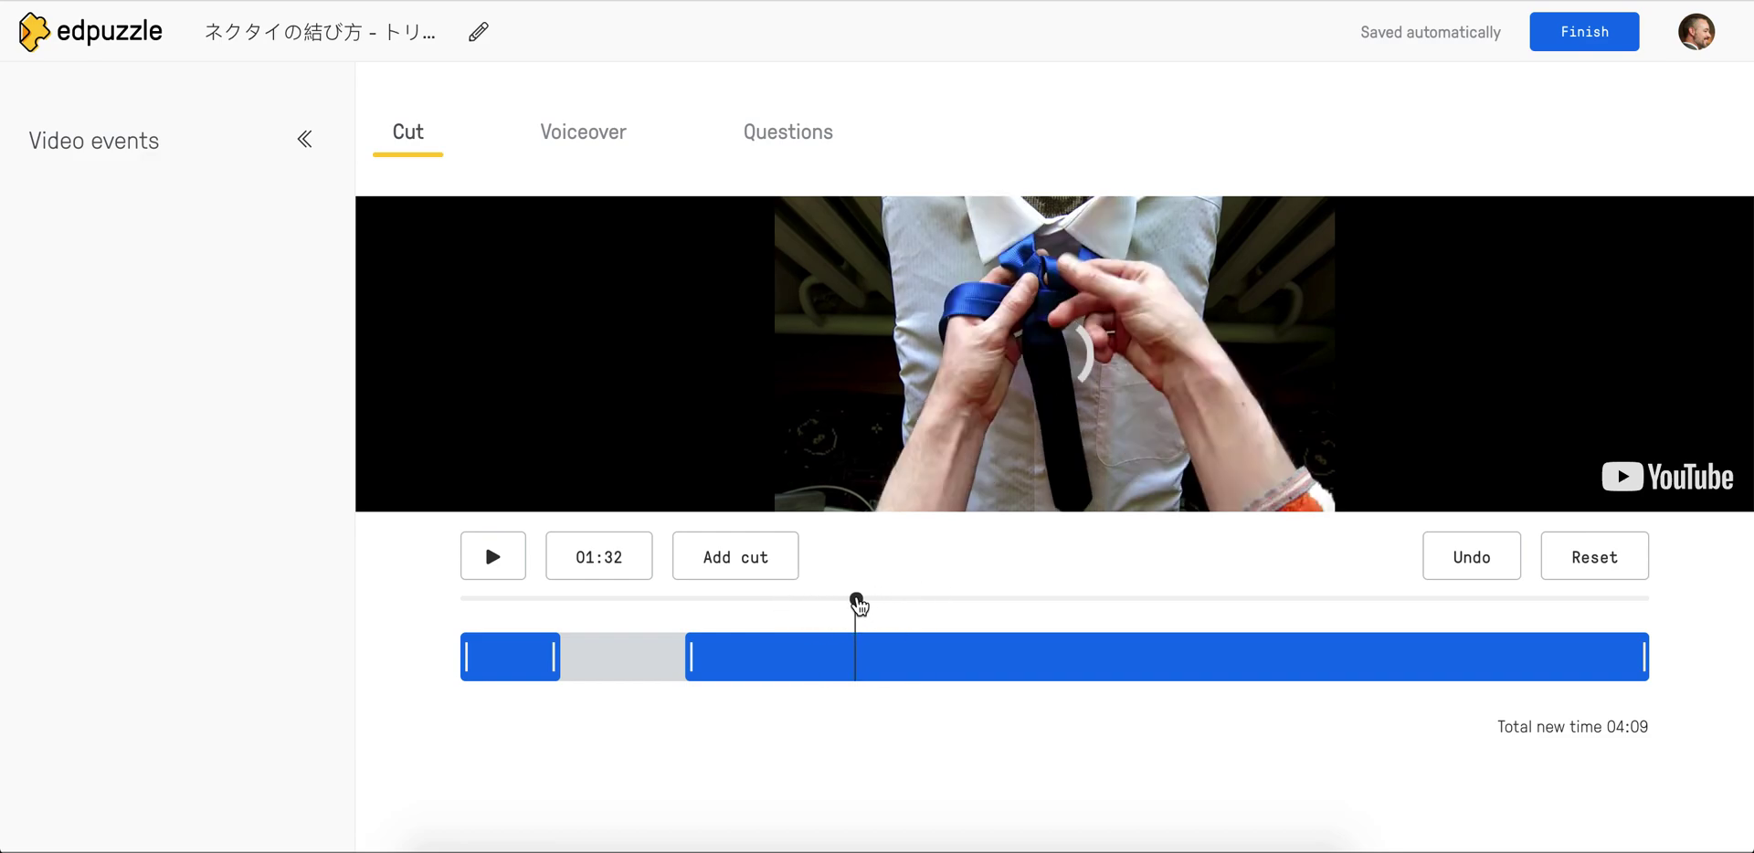
left_click(738, 559)
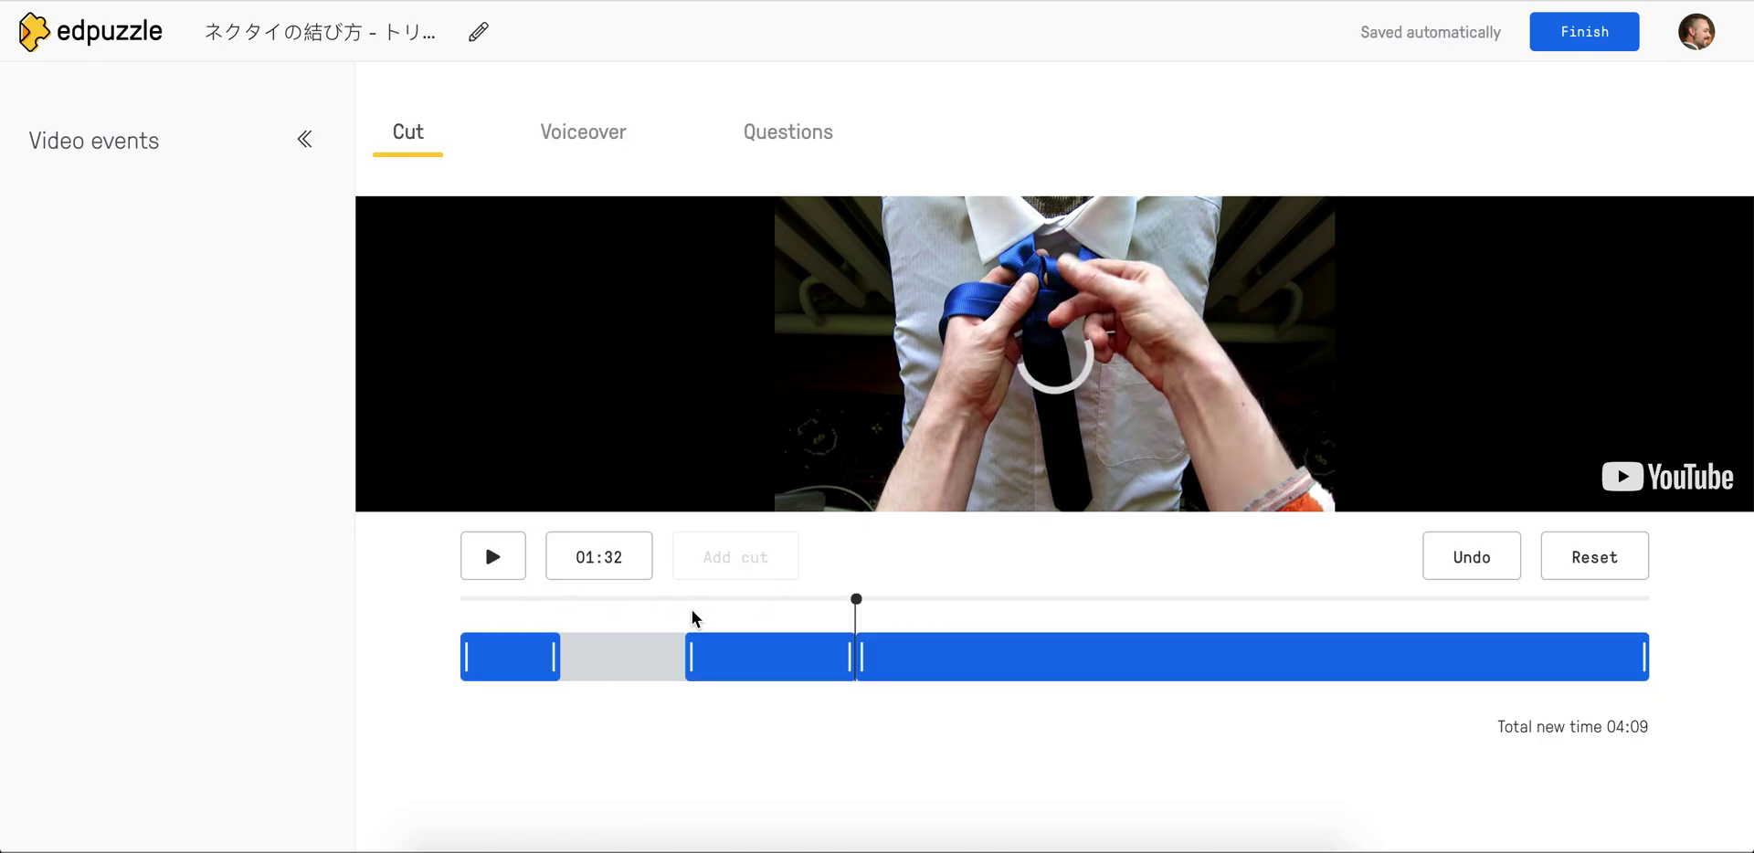
left_click(493, 559)
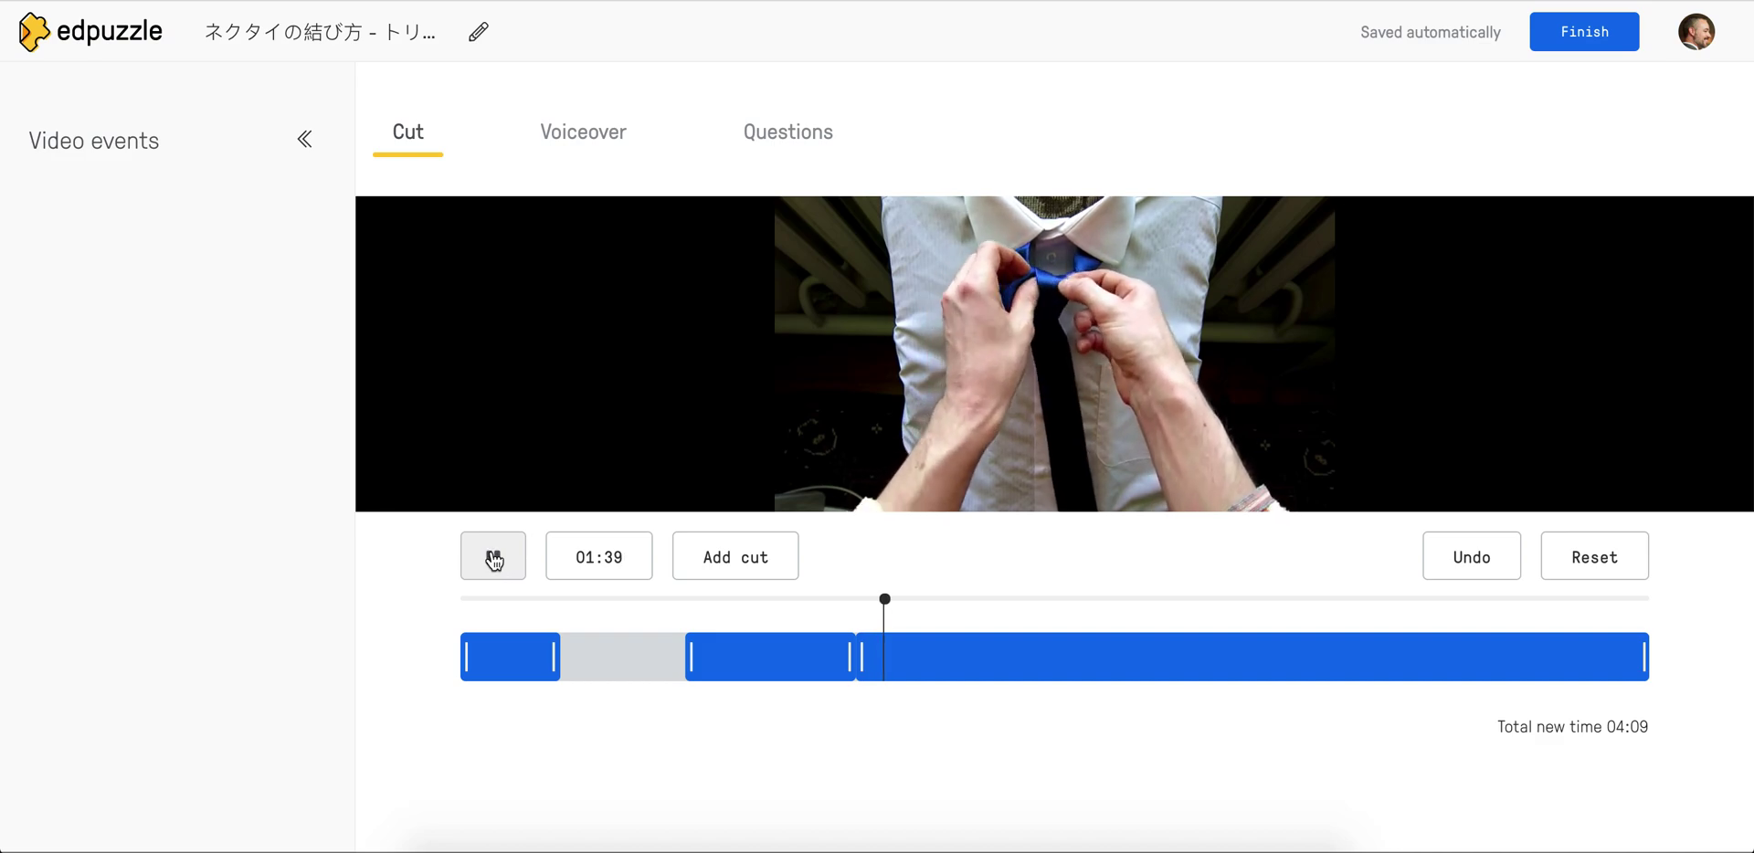
Pause at 01:41 and widen the 01:32 cut slightly, bringing the total to 04:03
left_click(493, 559)
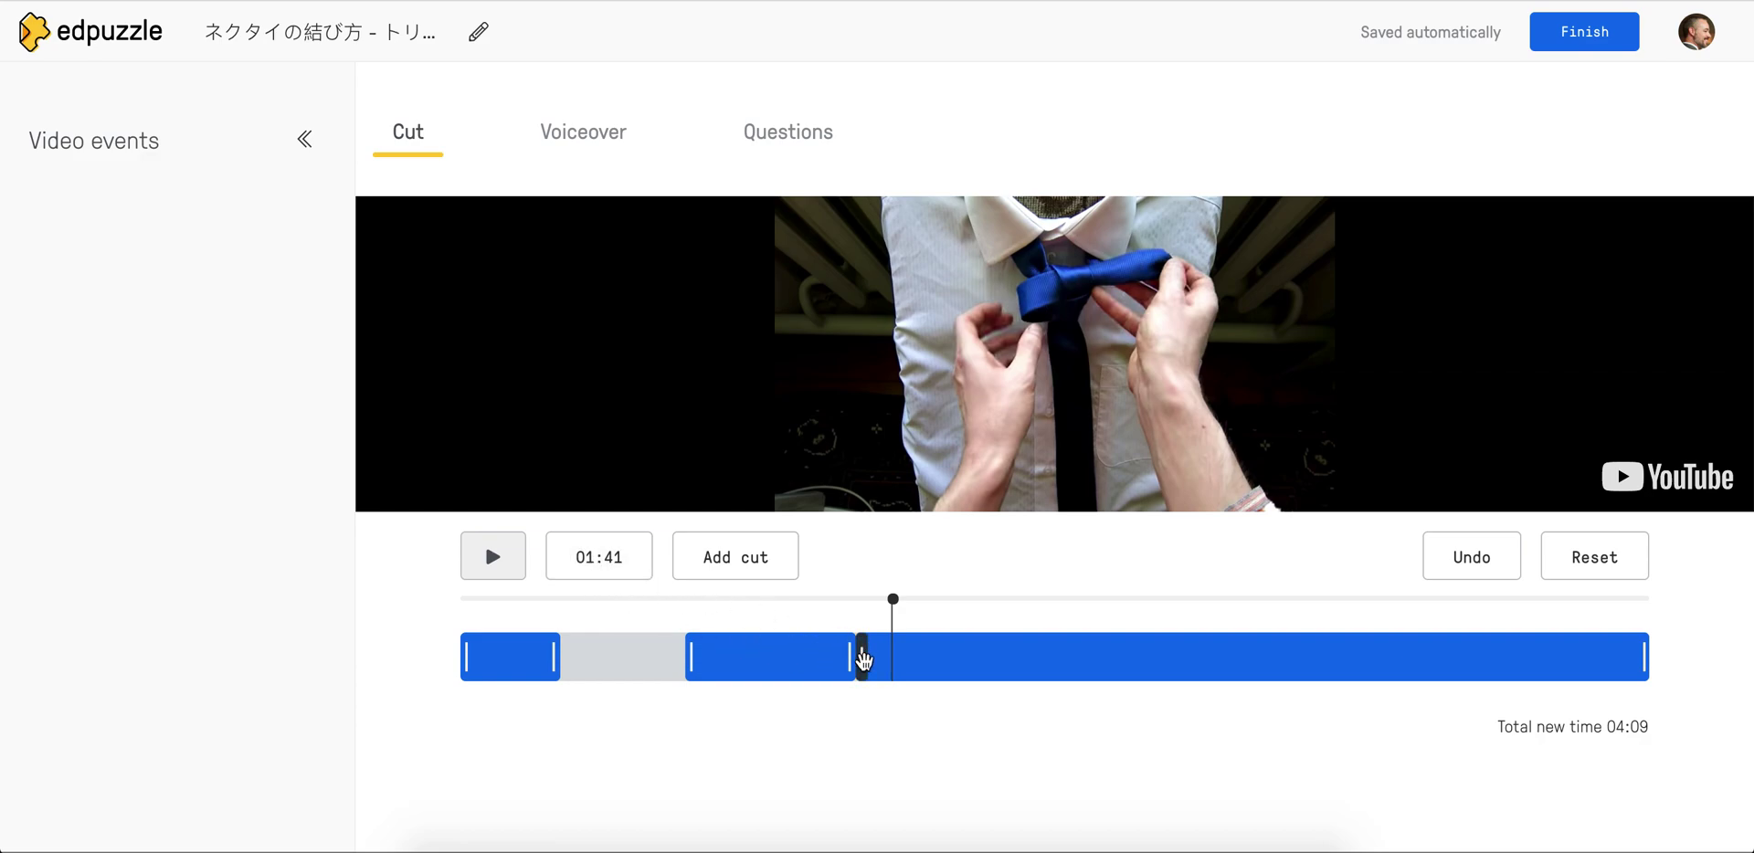
left_click_drag(864, 659, 895, 658)
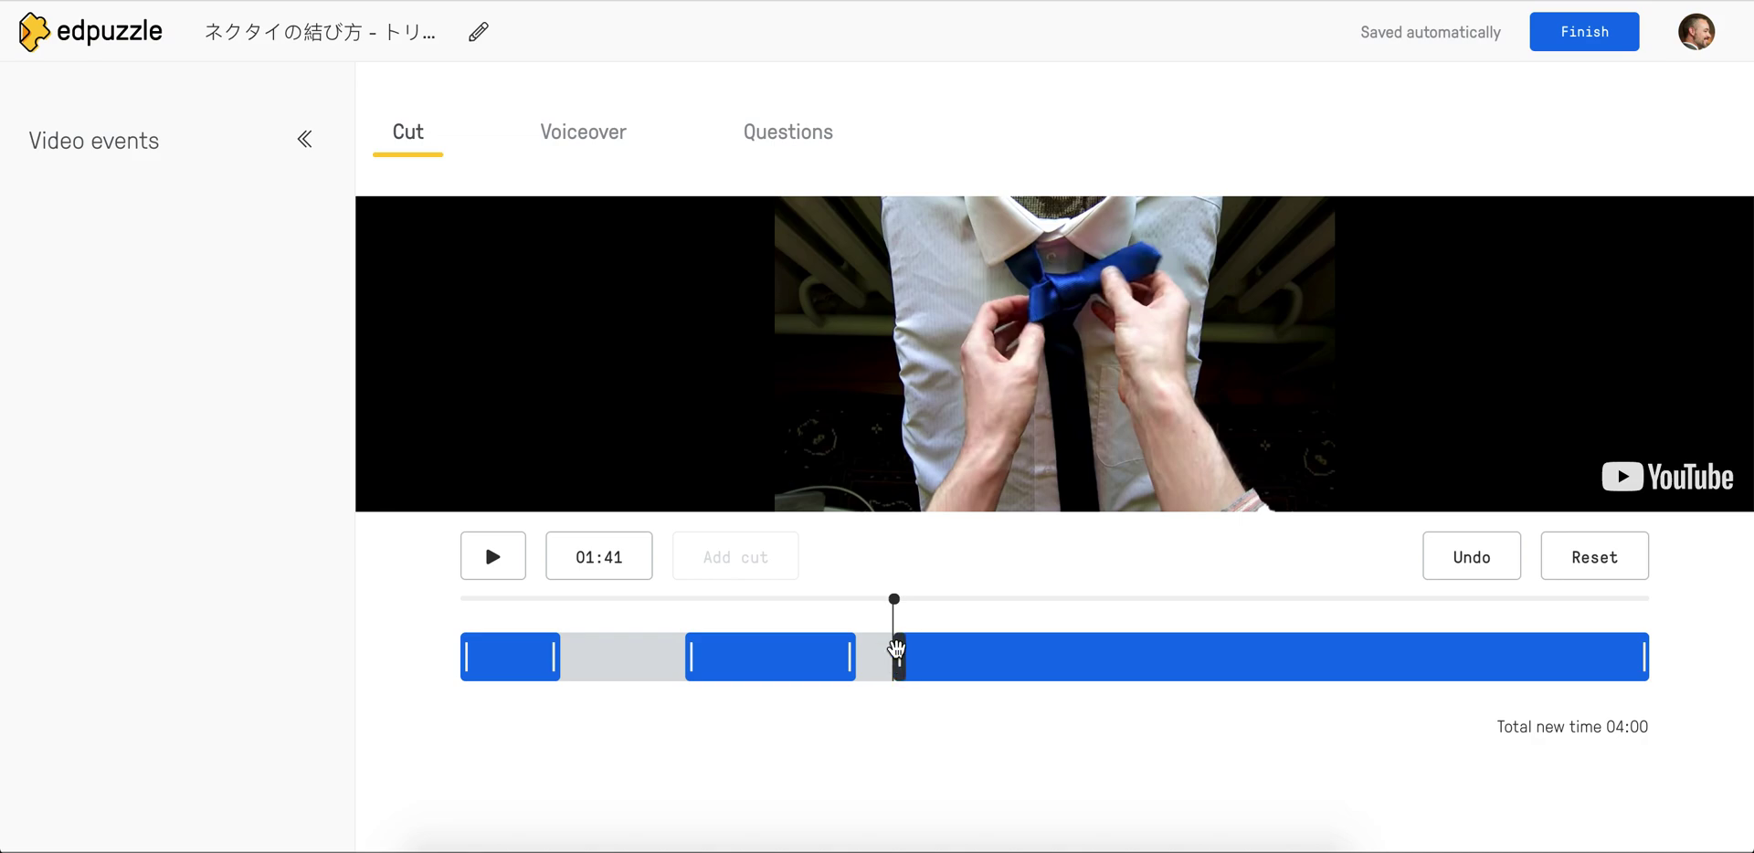
left_click_drag(899, 650, 884, 655)
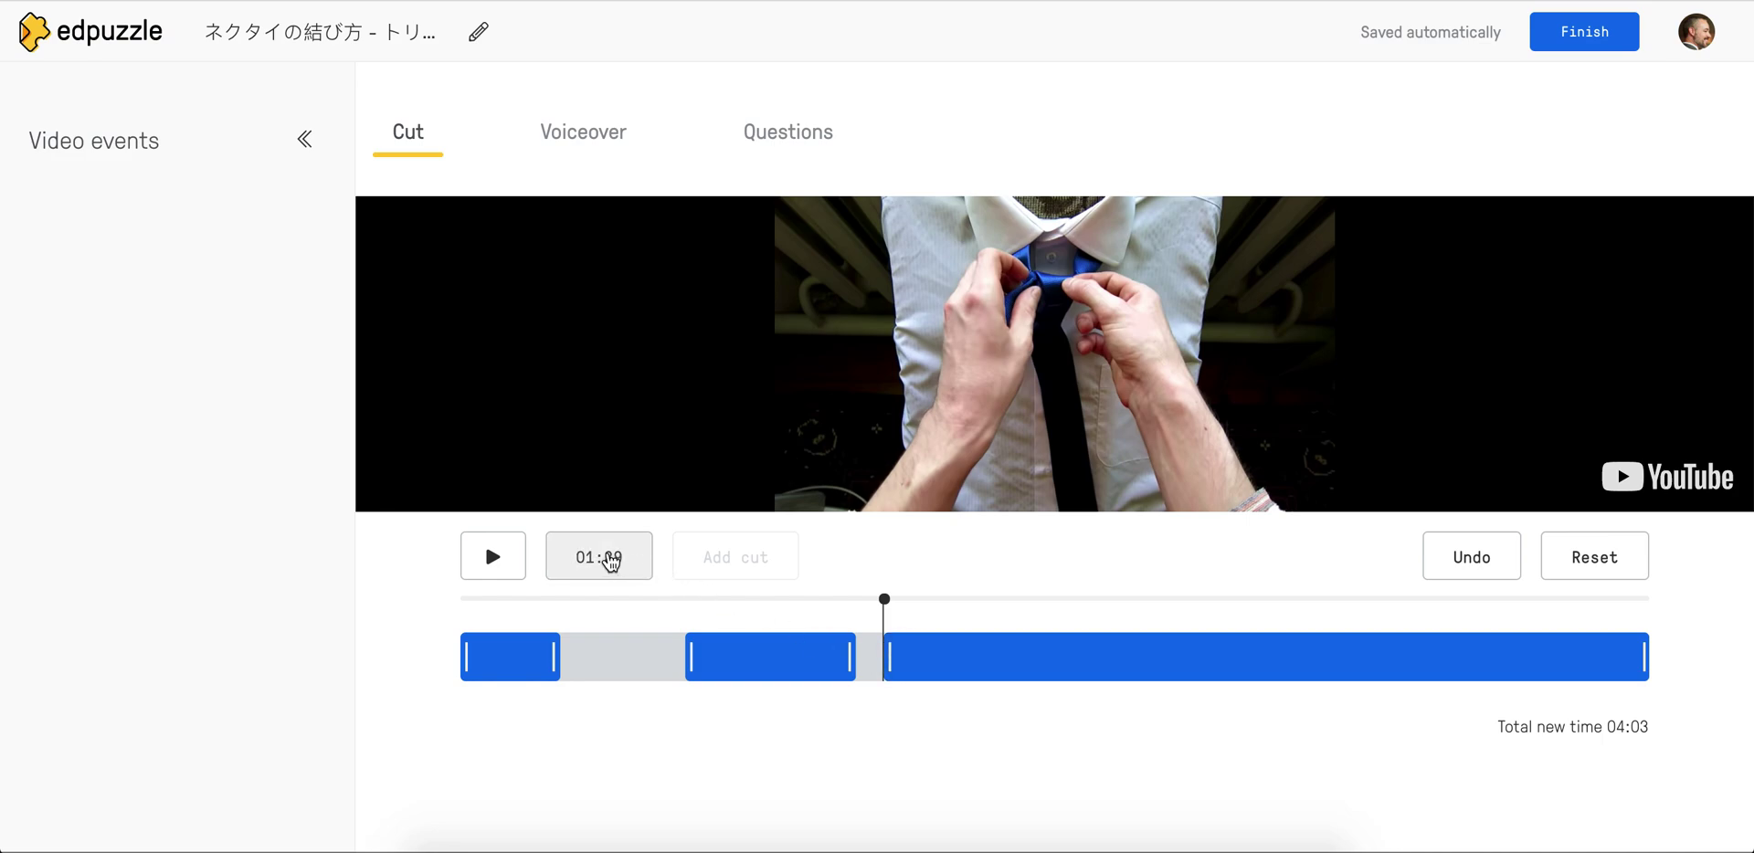
Jump playback to the :04 seconds mark and extend the short cut to end at 01:41
left_click(606, 557)
double_click(620, 556)
type("04")
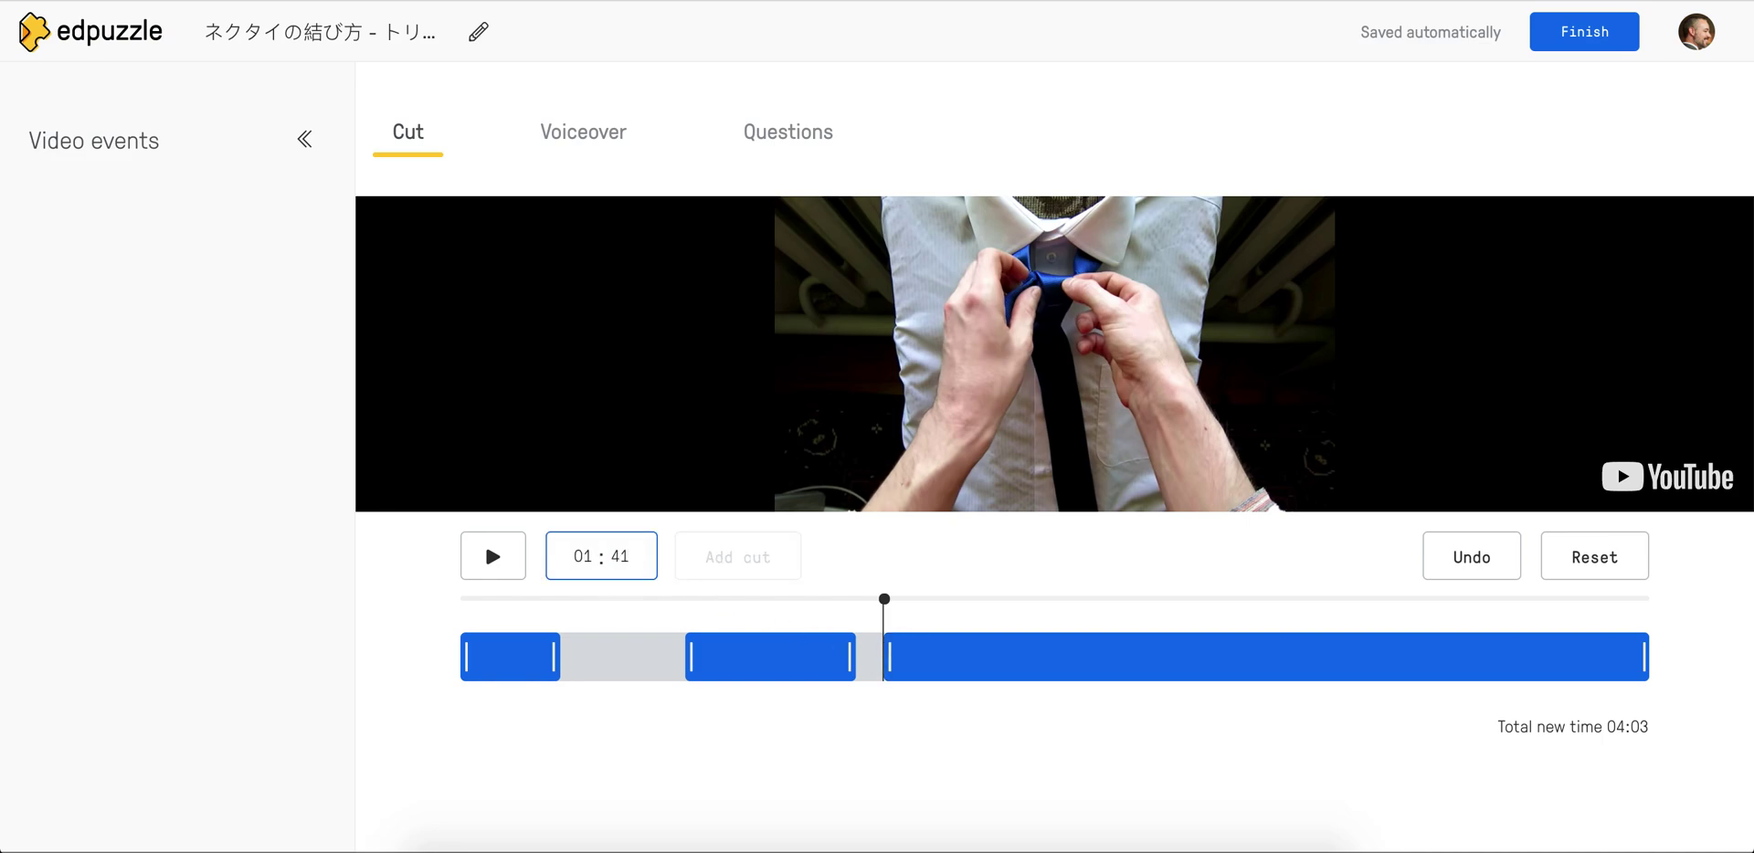
key("Return")
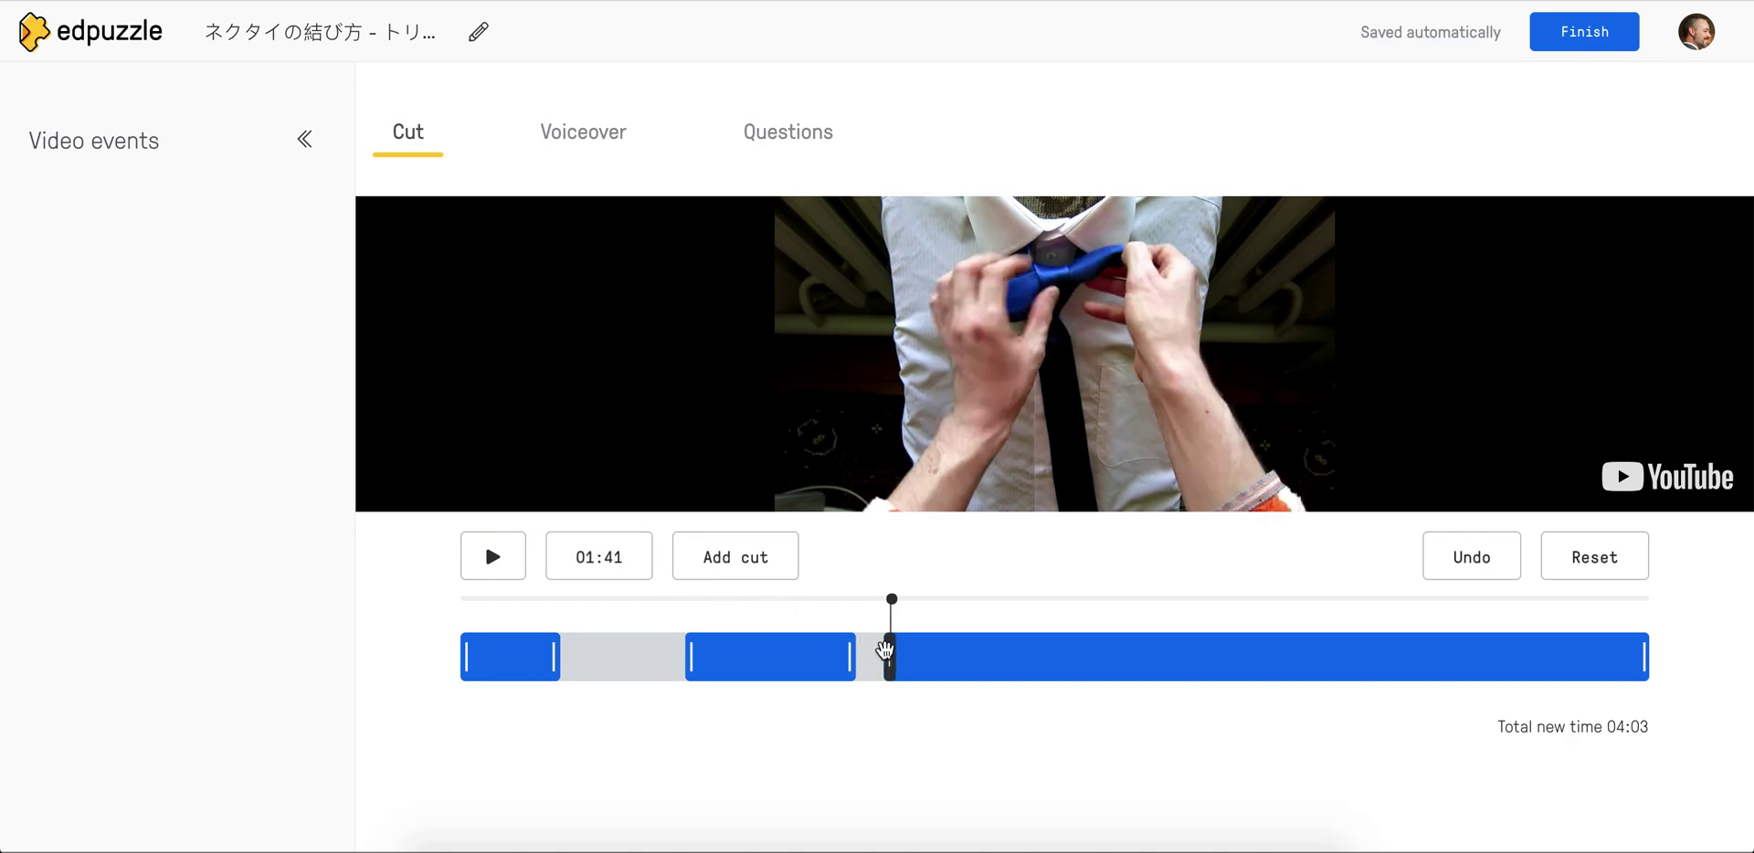
left_click_drag(884, 650, 894, 652)
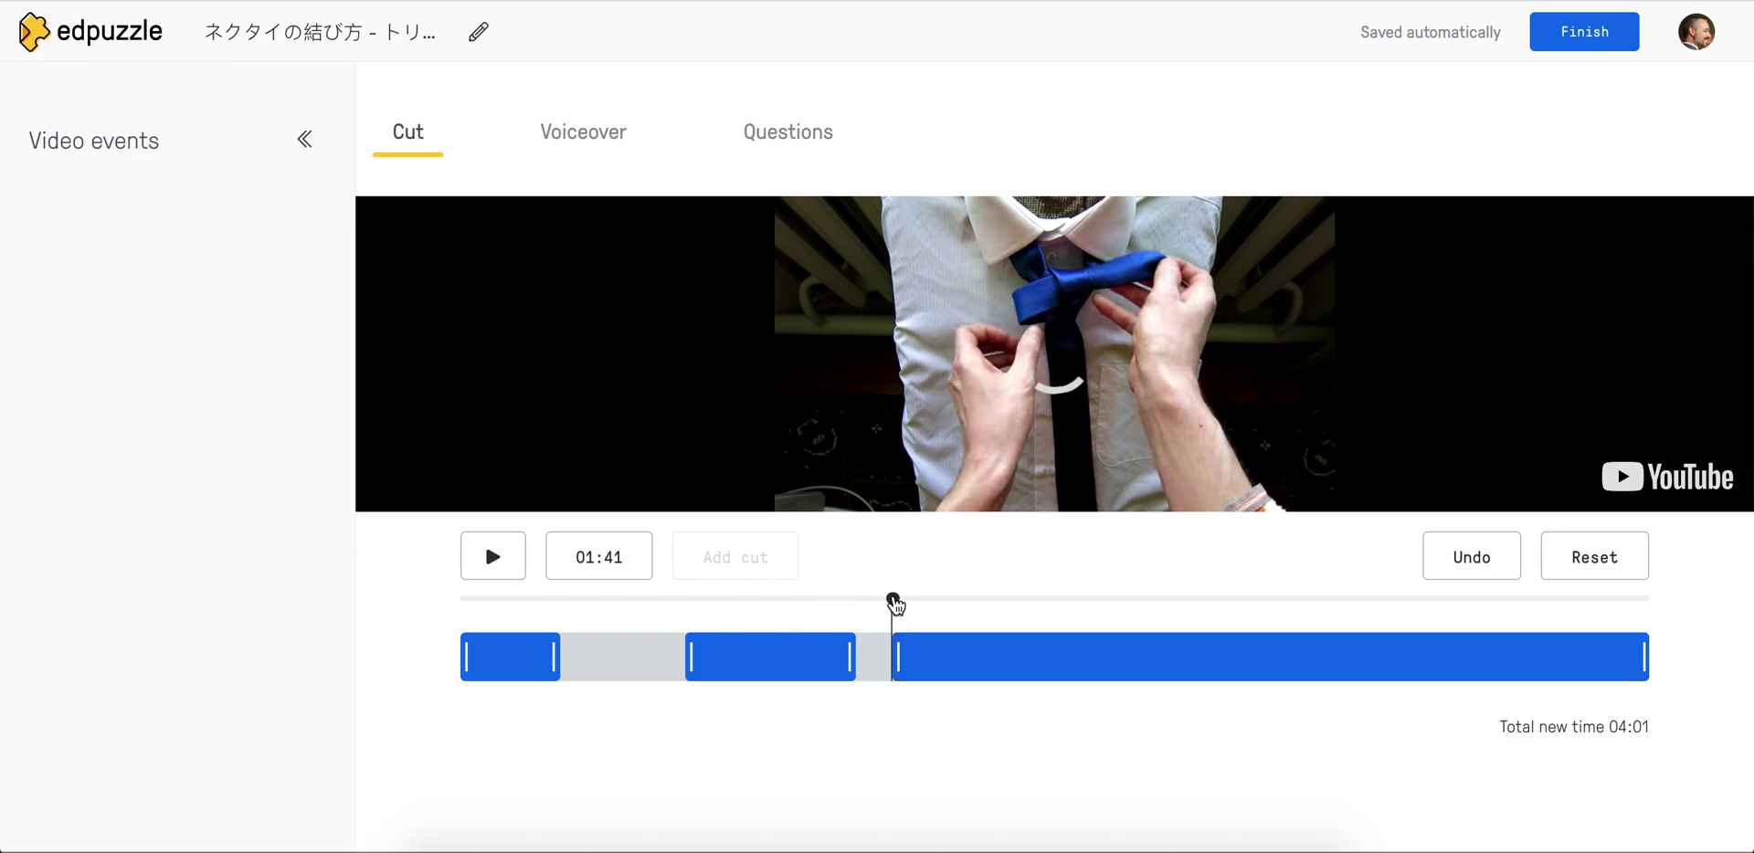
Set the playback time to 02:41
left_click(622, 557)
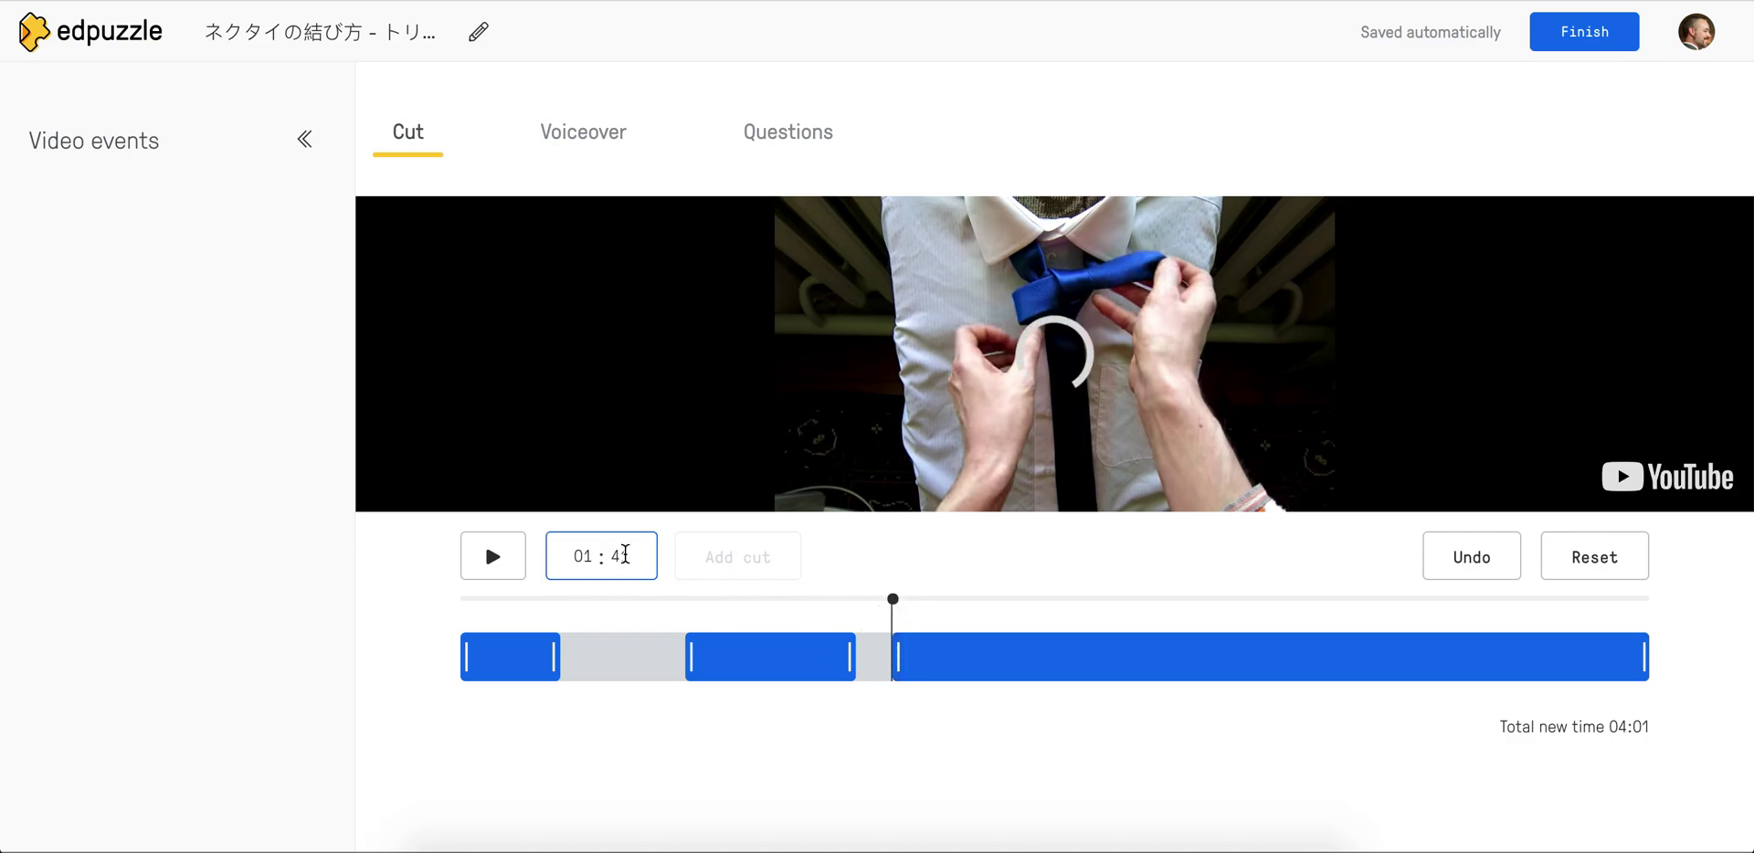
left_click(590, 554)
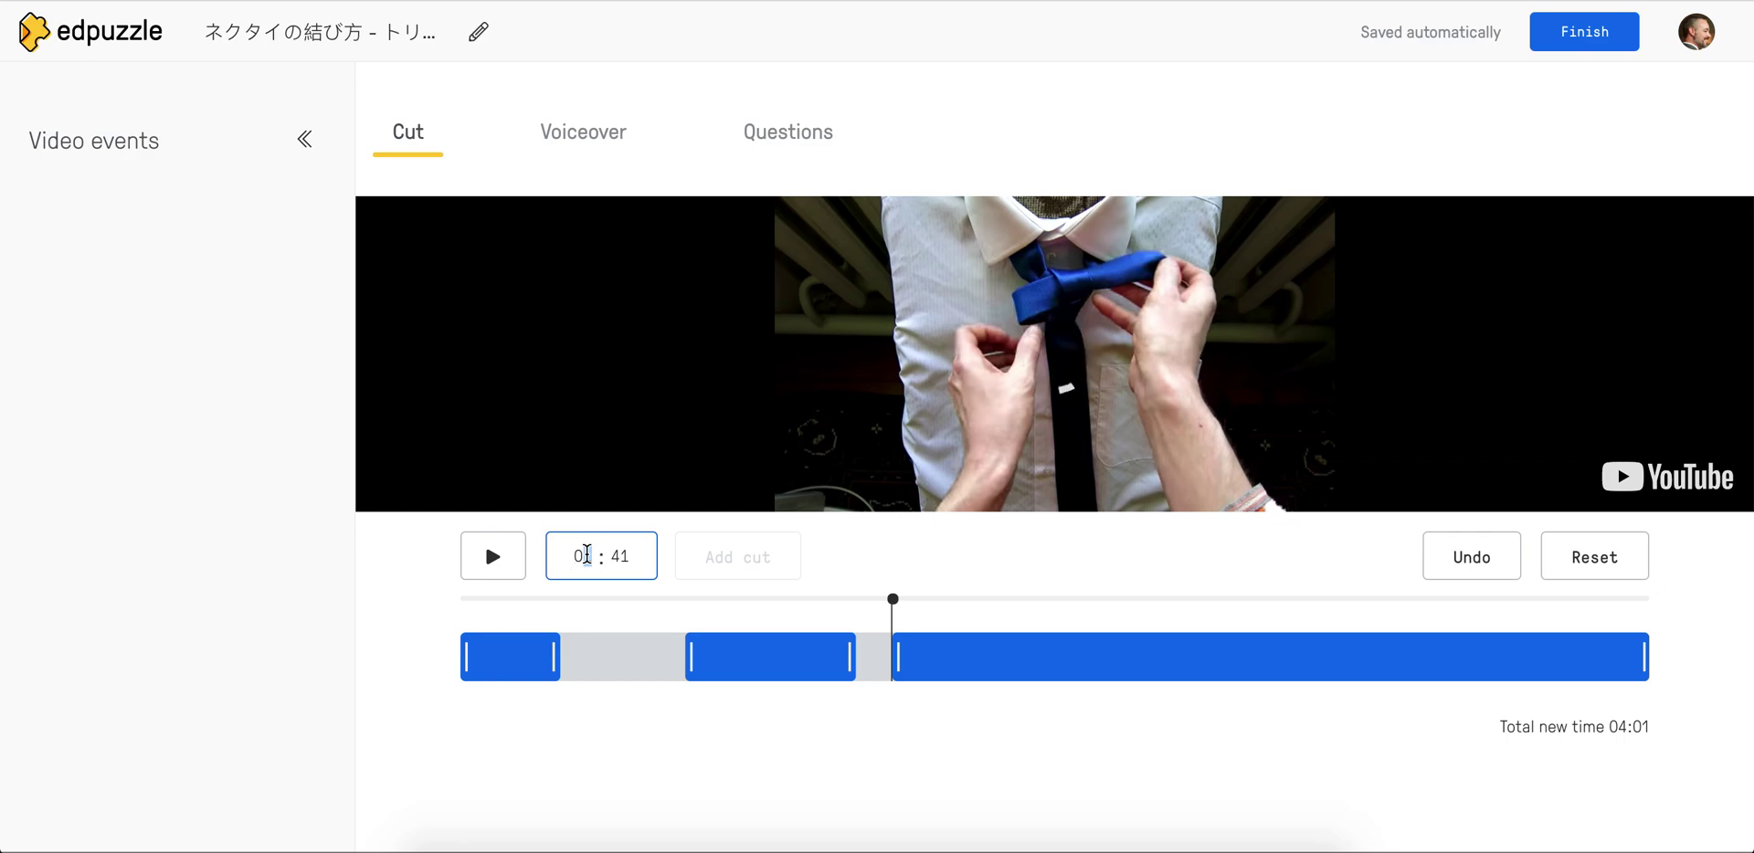
key("Return")
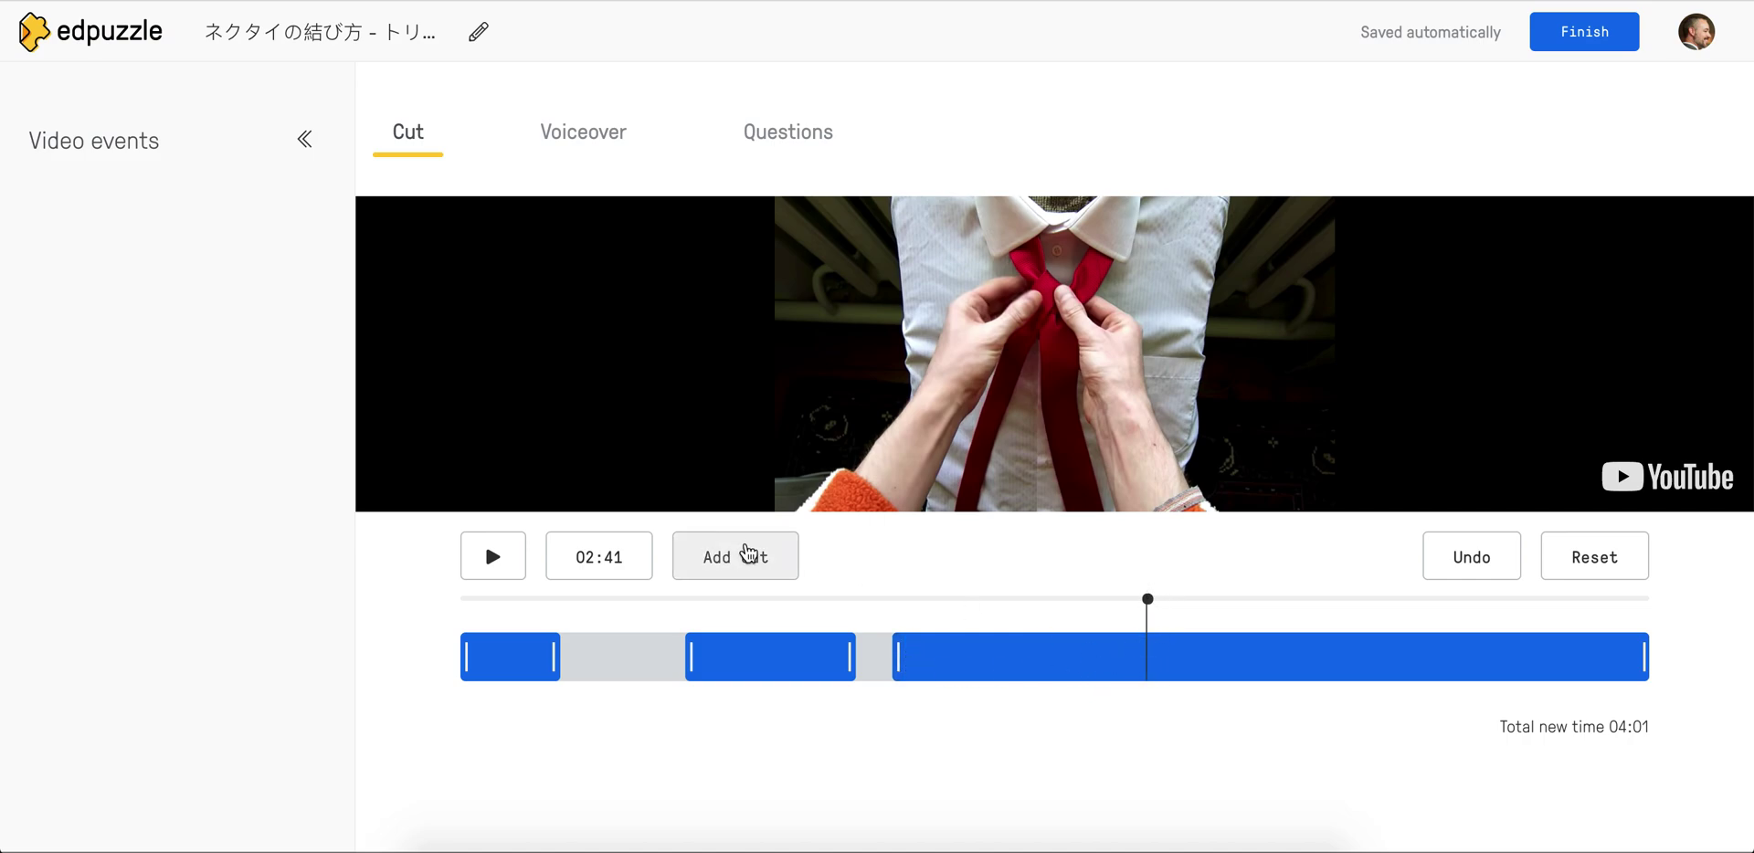
Cut out 02:20–03:11, reducing the total to 03:10, and save the edits
left_click(741, 550)
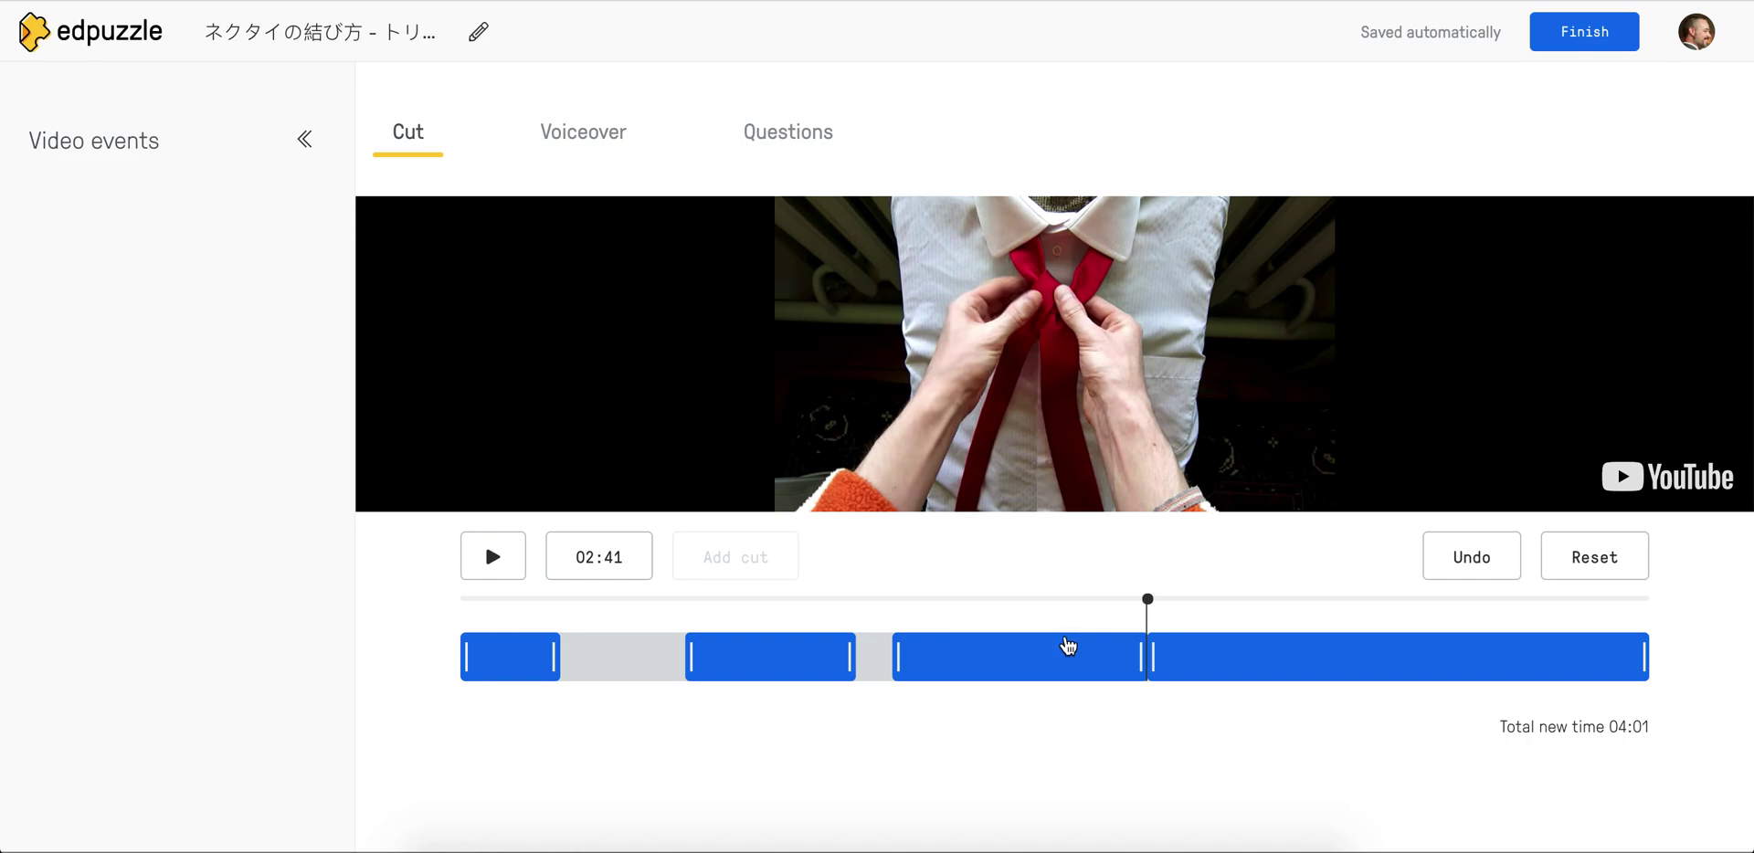
left_click_drag(1139, 645, 1060, 645)
left_click(1165, 659)
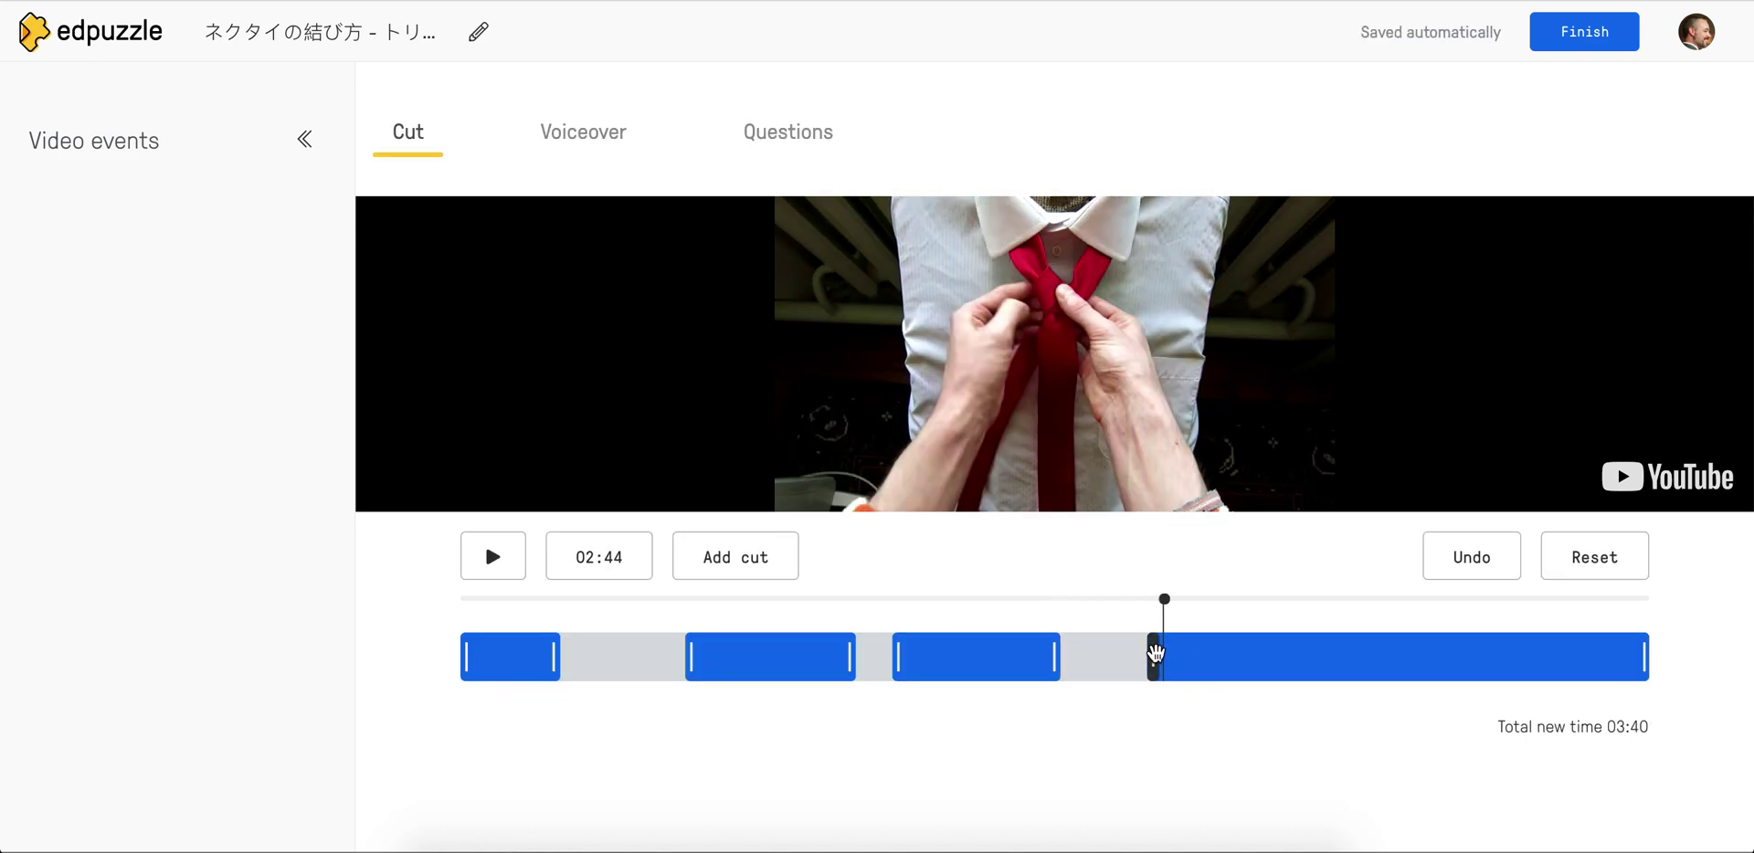
left_click(1154, 654)
left_click_drag(1154, 654, 1277, 645)
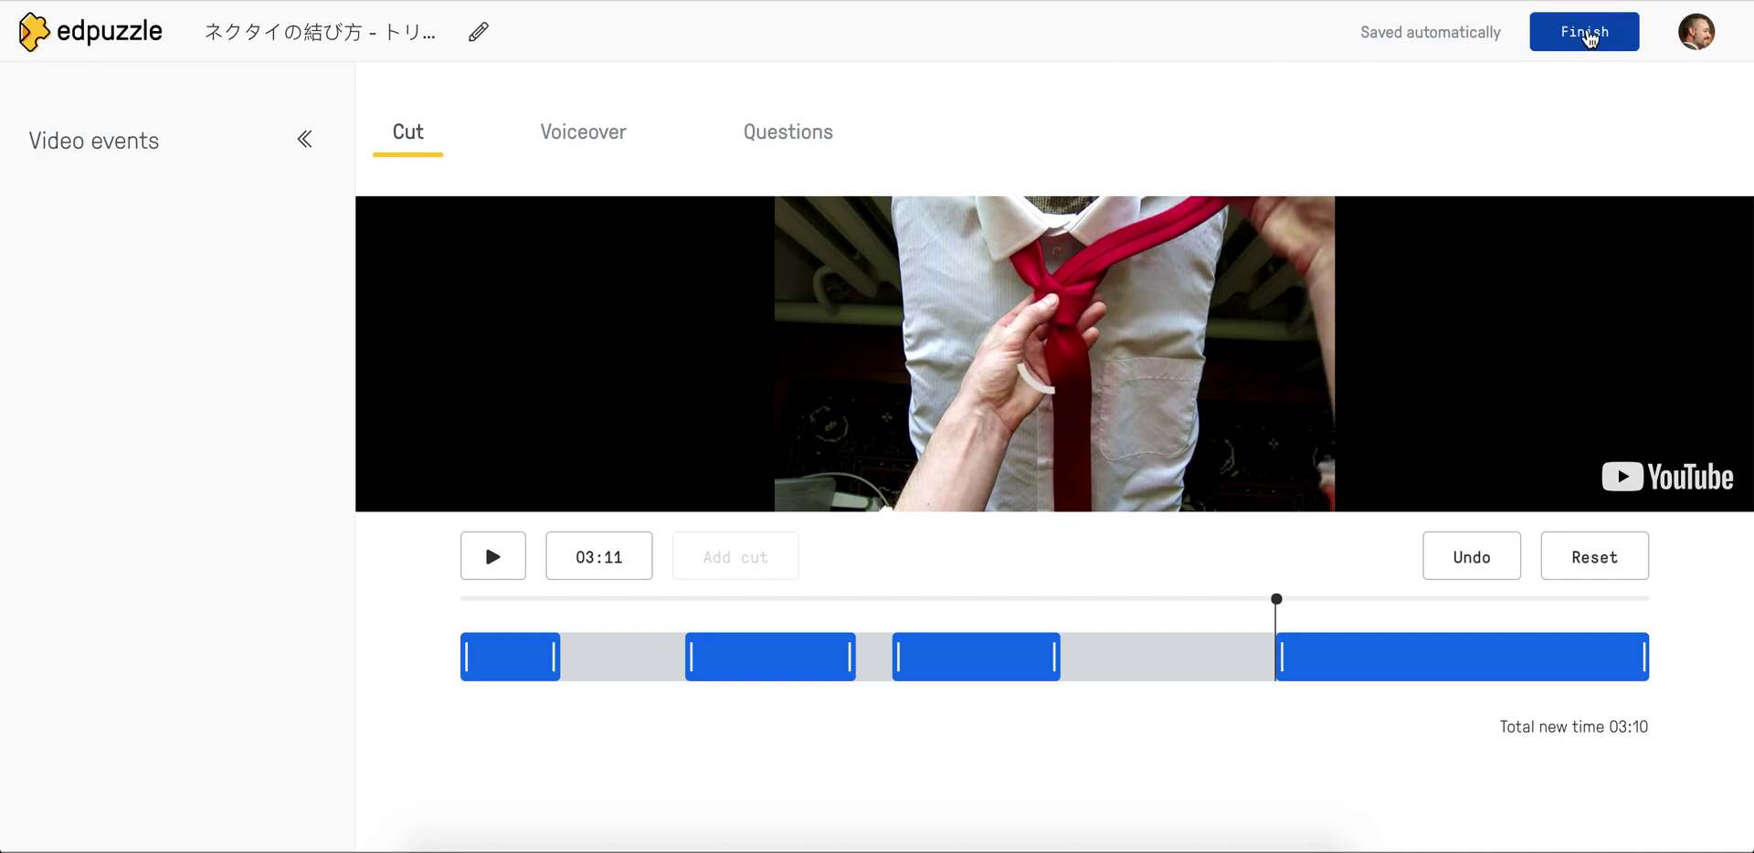
left_click(1589, 38)
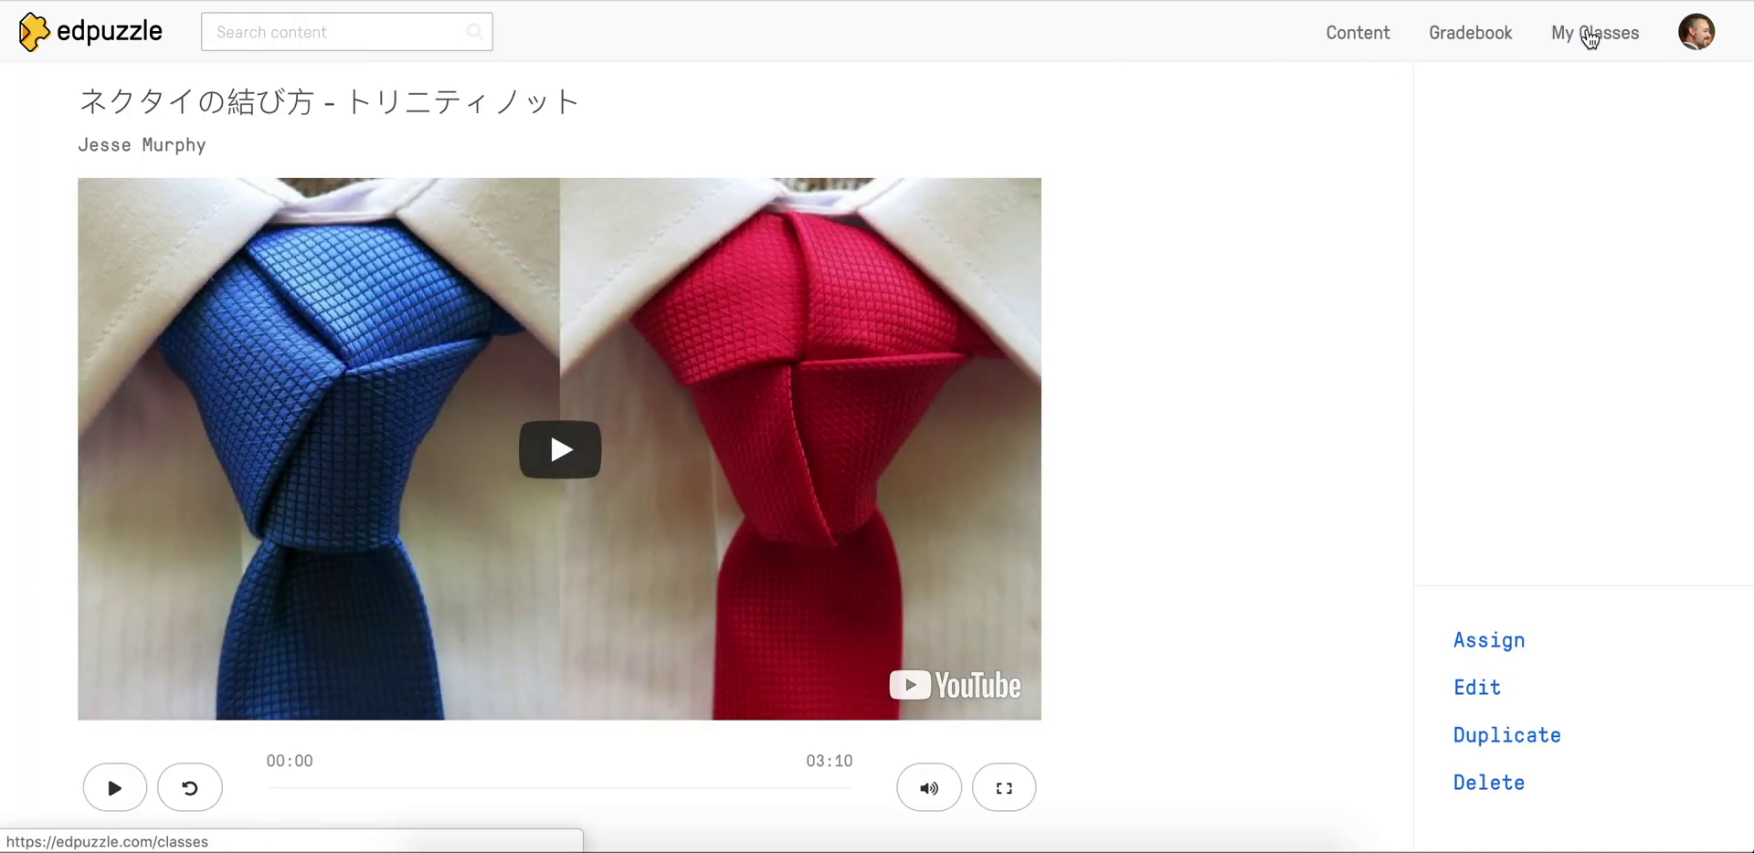